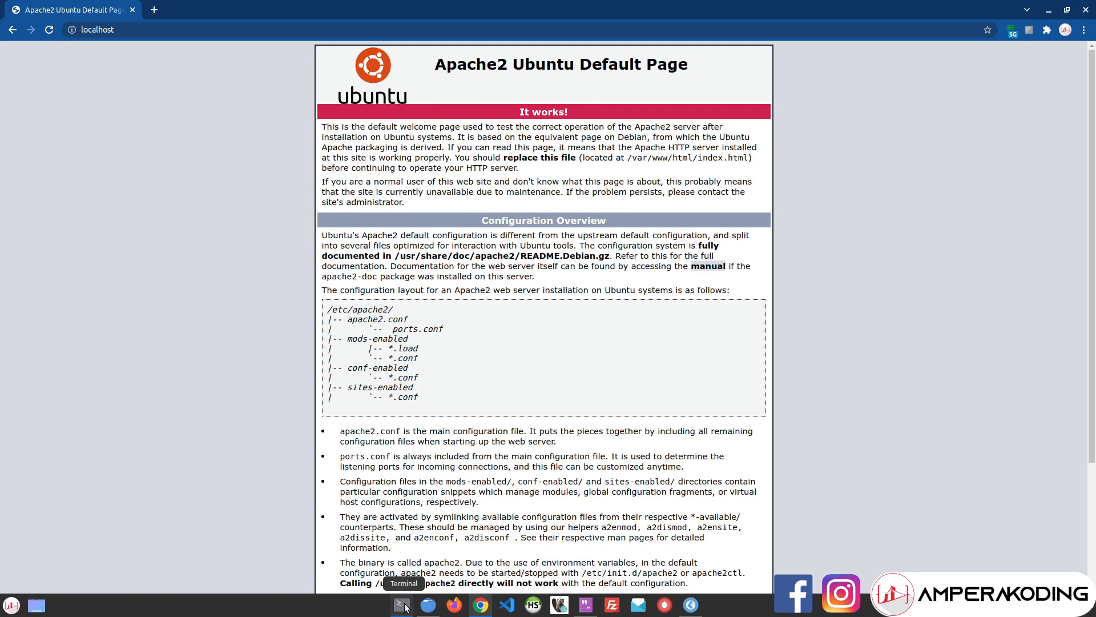
Step: Open a terminal and run neofetch to show the Linux Mint system summary
key(ctrl+alt+t)
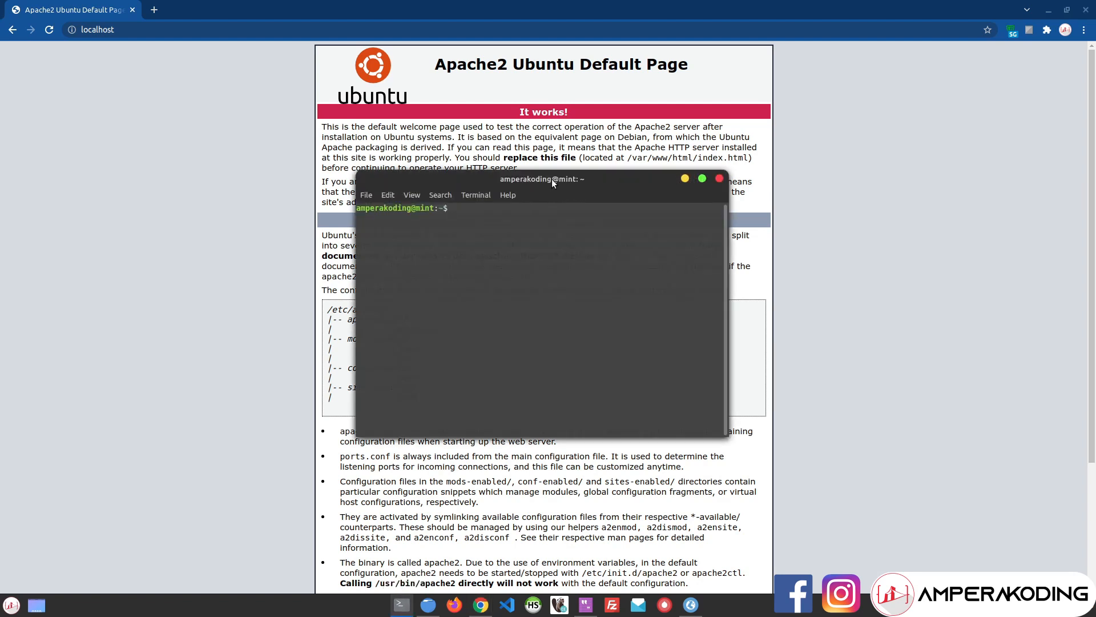
text(neofetch)
key(Return)
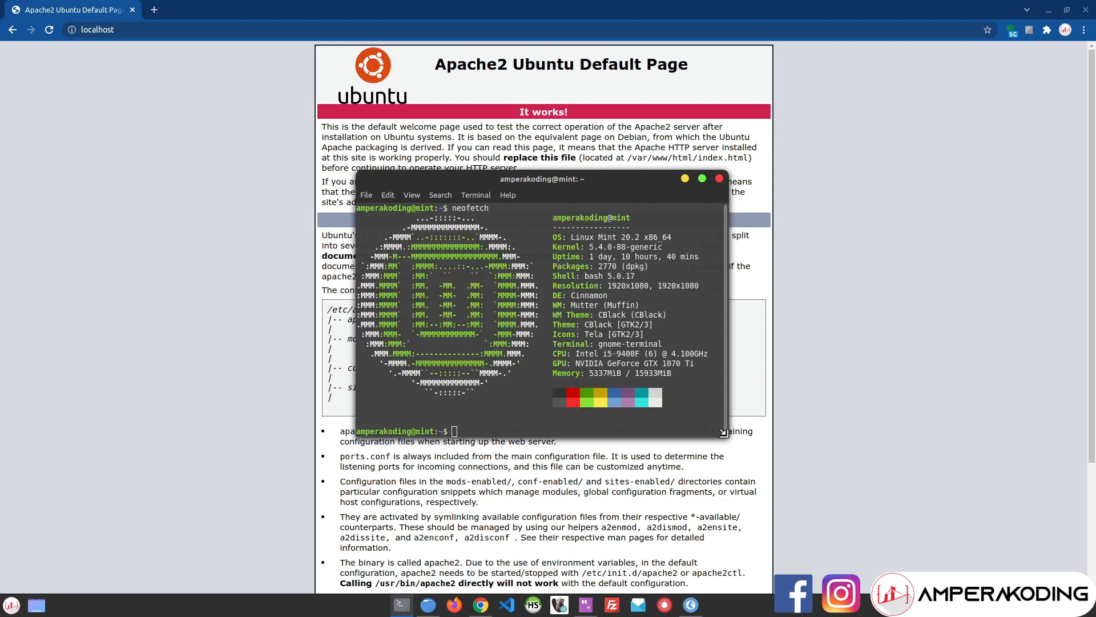
Step: Resize and reposition the terminal window, then bring Chrome back to the front
drag(727, 437, 893, 553)
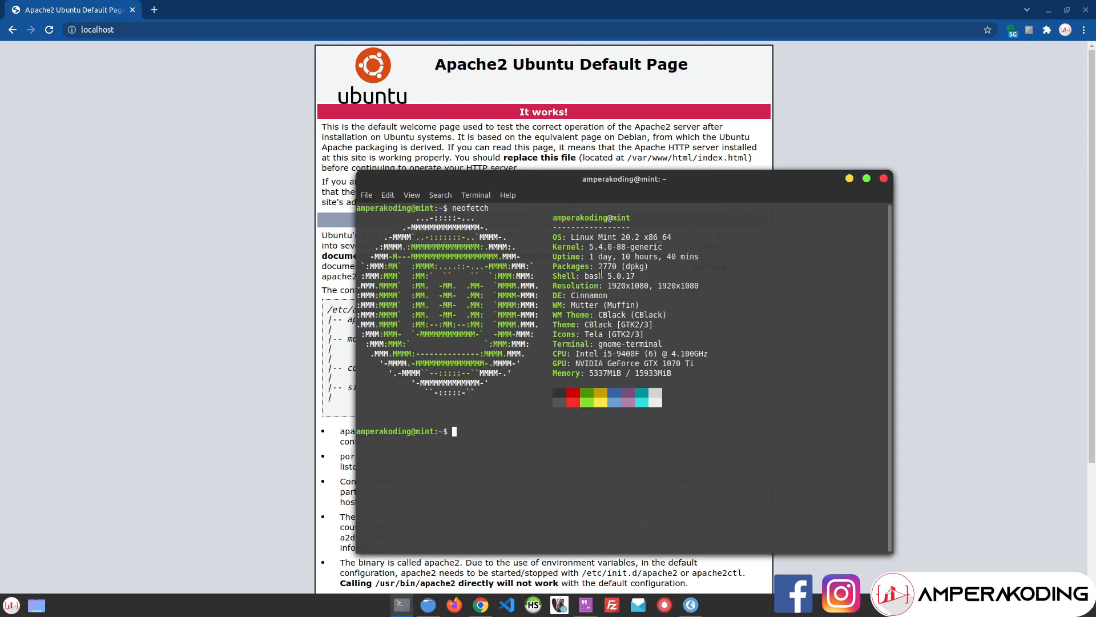
text(=)
key(BackSpace)
drag(892, 551, 721, 449)
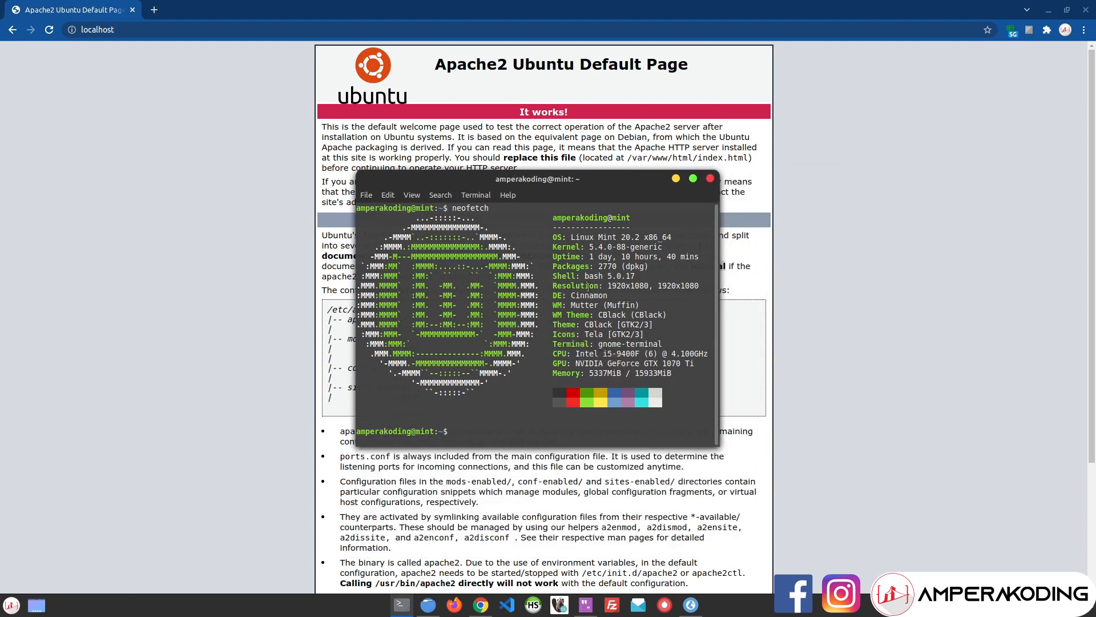
drag(478, 182, 477, 224)
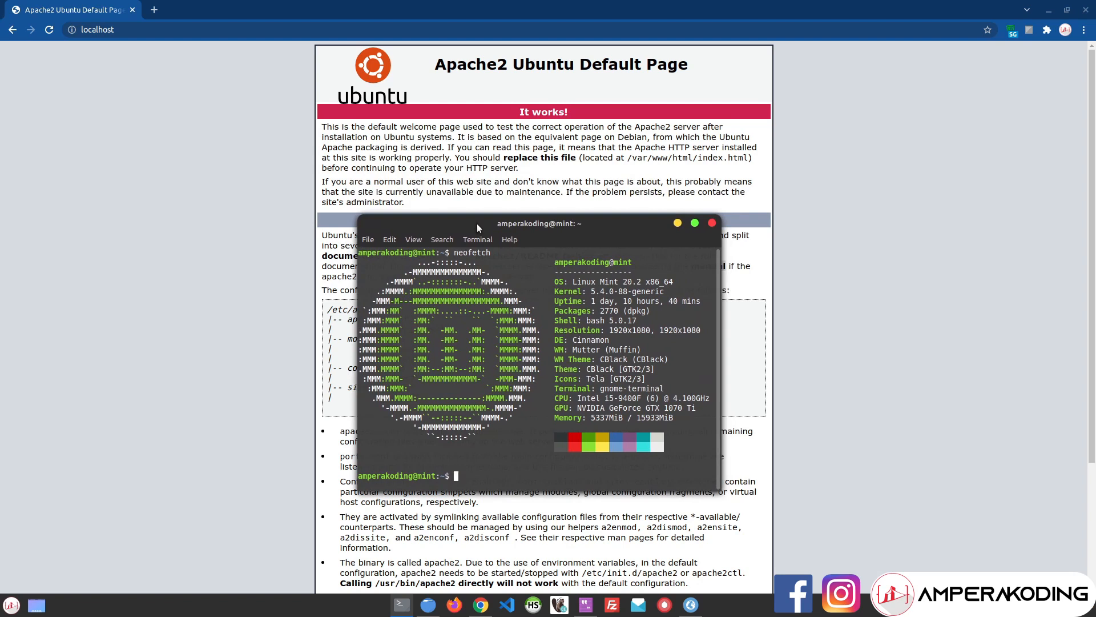
click(269, 152)
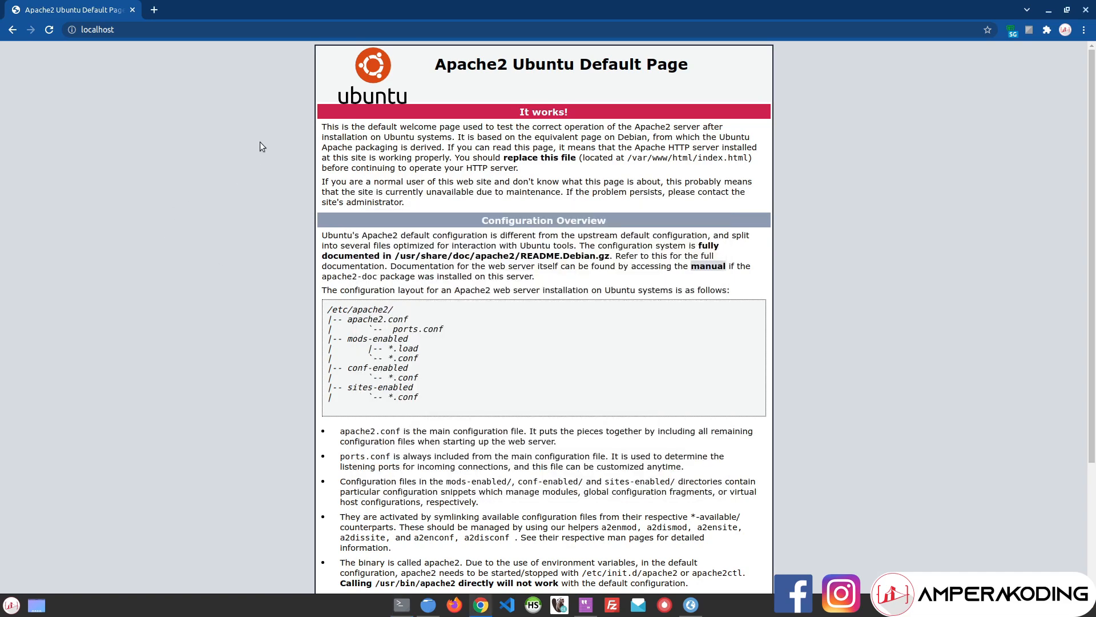
Step: Load wordpress.org in a new browser tab
click(155, 8)
text(wordr)
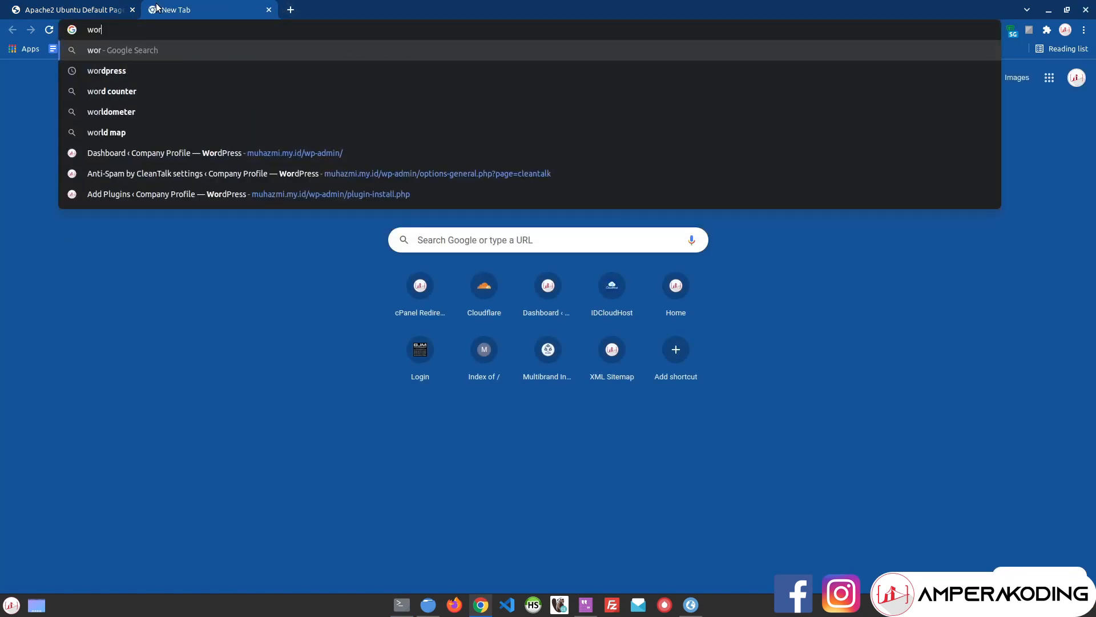
key(BackSpace)
text(press.org)
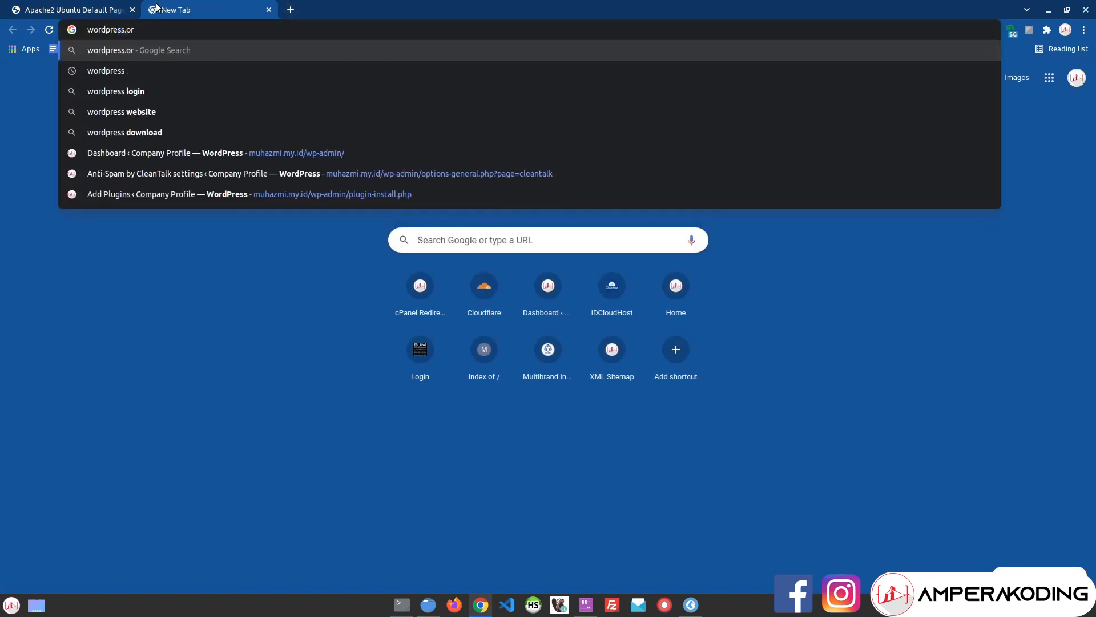
key(Return)
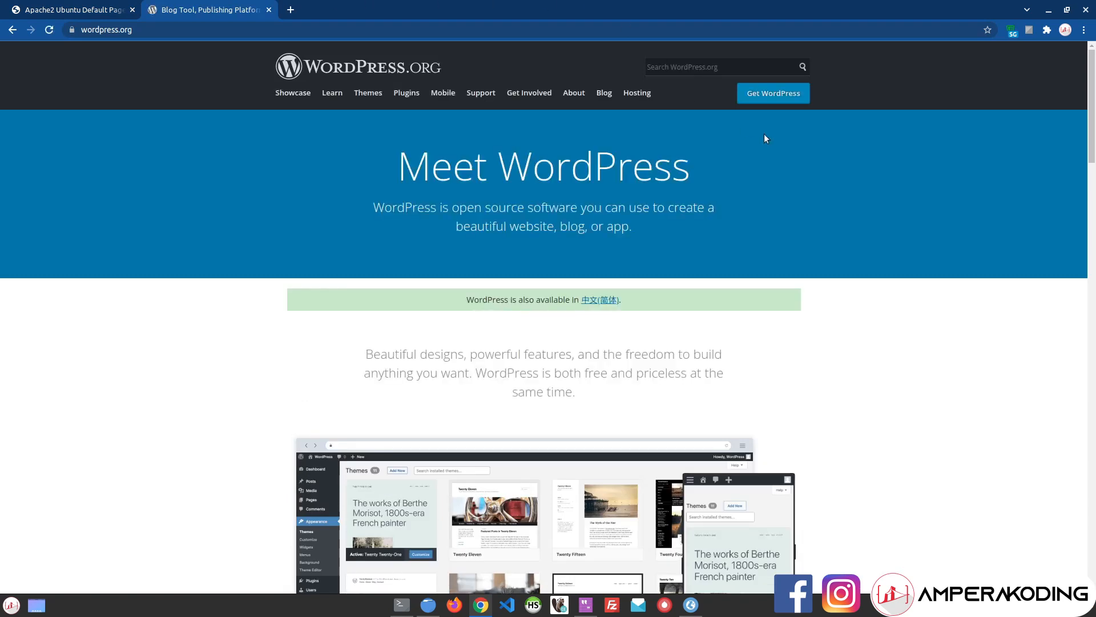
Step: Start the WordPress 5.8.1 download, cancel it, and dismiss the Hooray! message
click(758, 95)
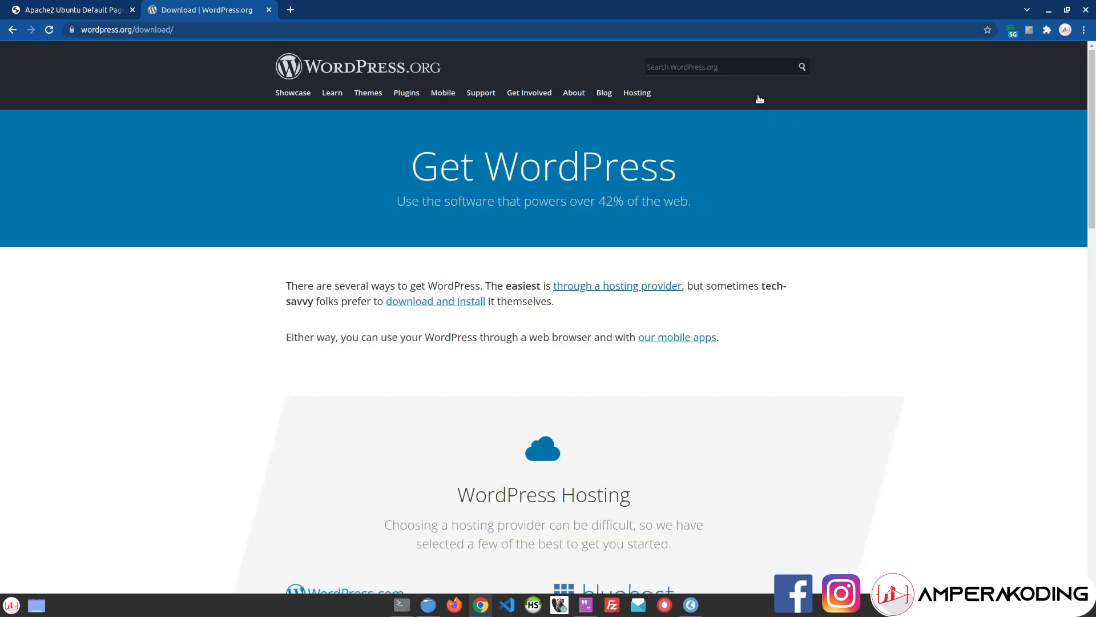
scroll(410, 306, down, 10)
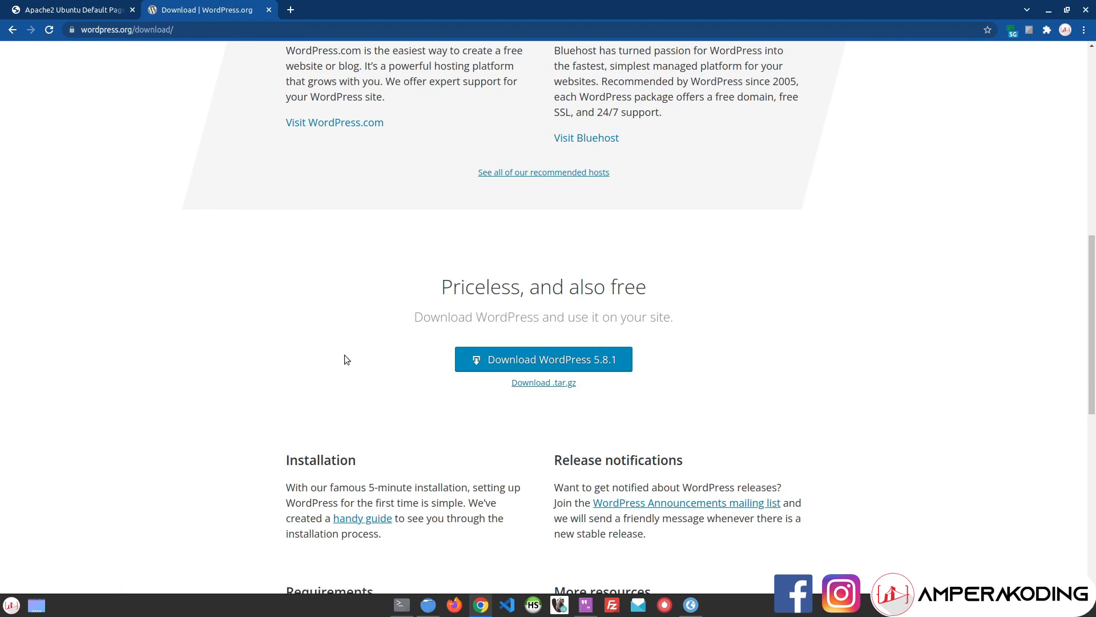
click(604, 363)
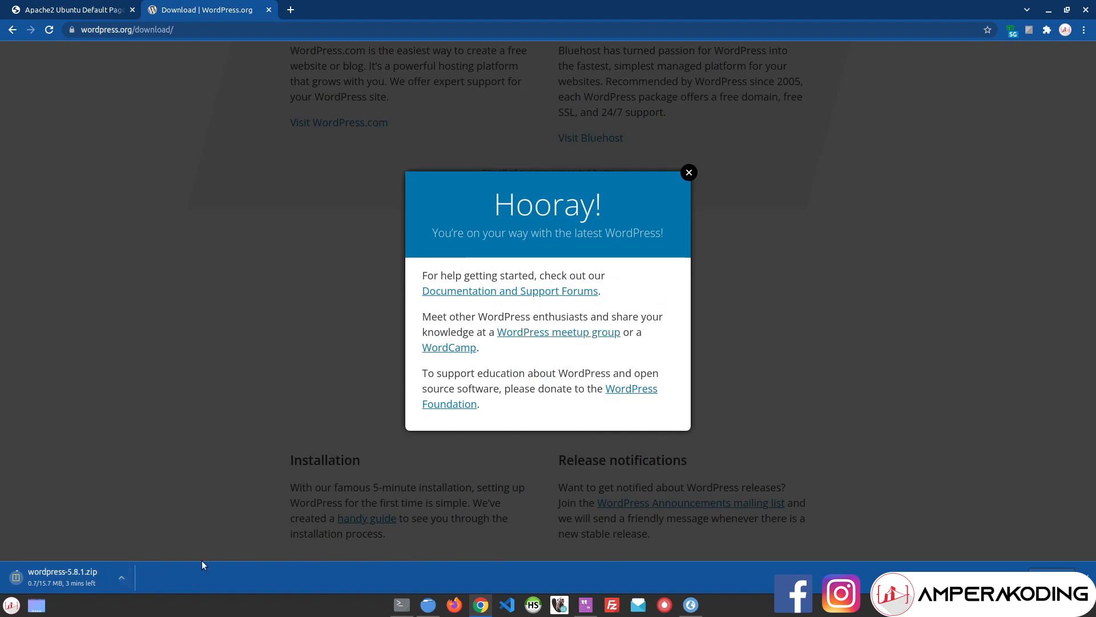
click(125, 578)
click(162, 559)
click(688, 173)
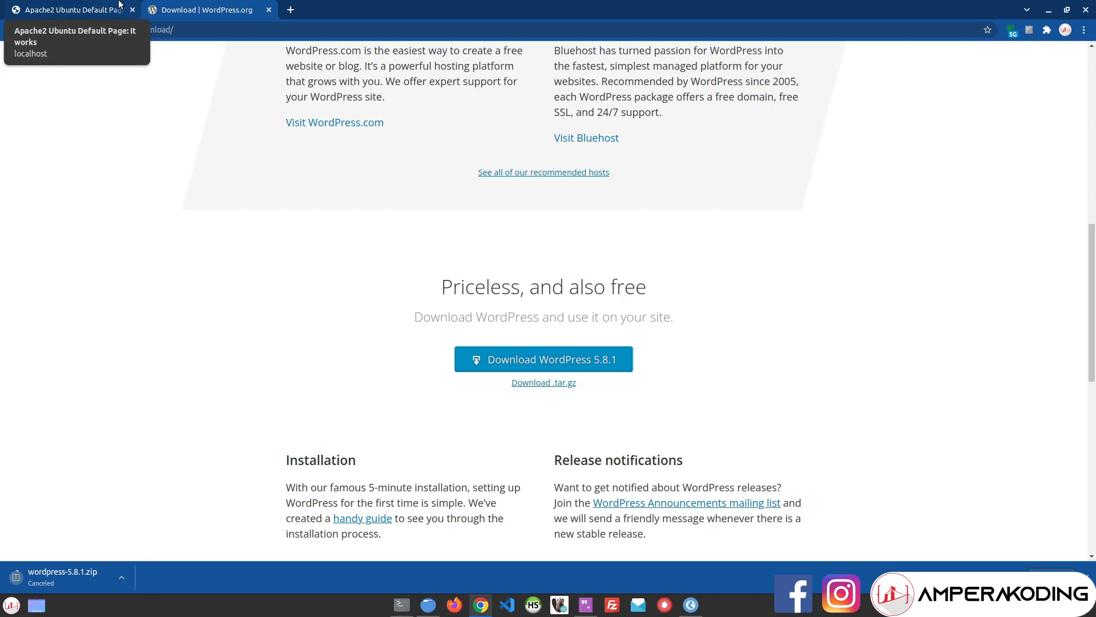
Step: Search Google for 'lampp amperakoding' in a new tab and open the first result
click(296, 5)
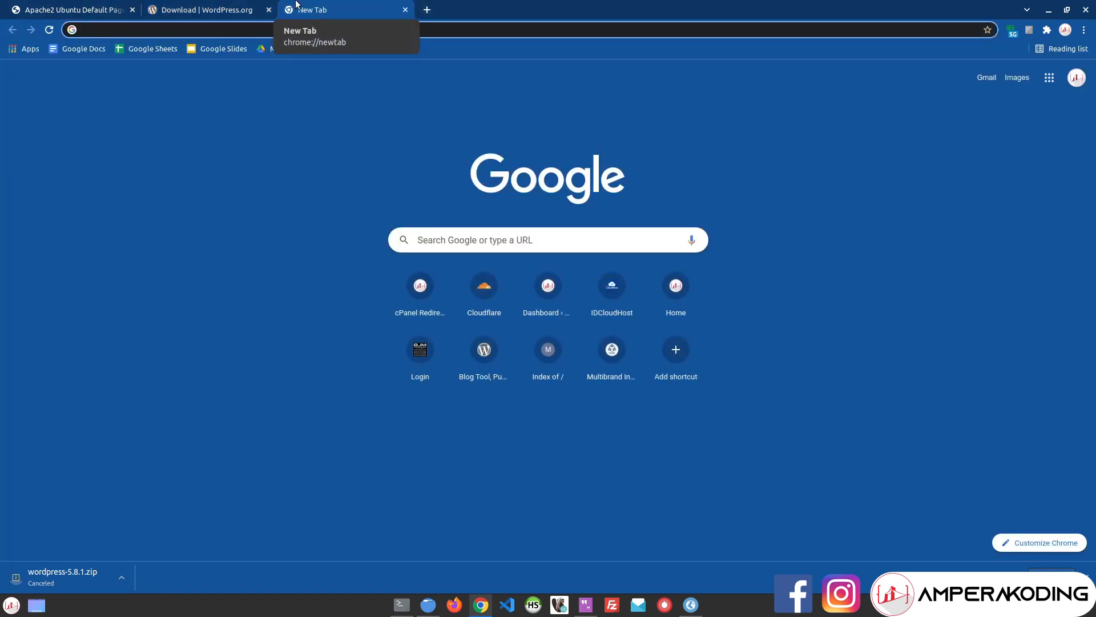
text(lampp amperakoding)
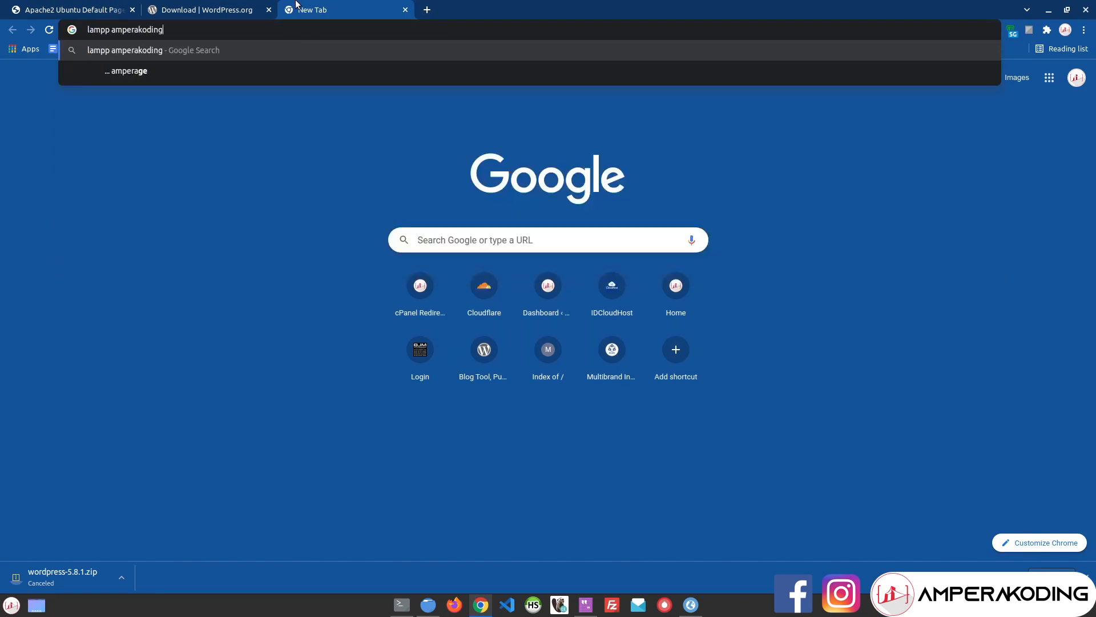
key(Return)
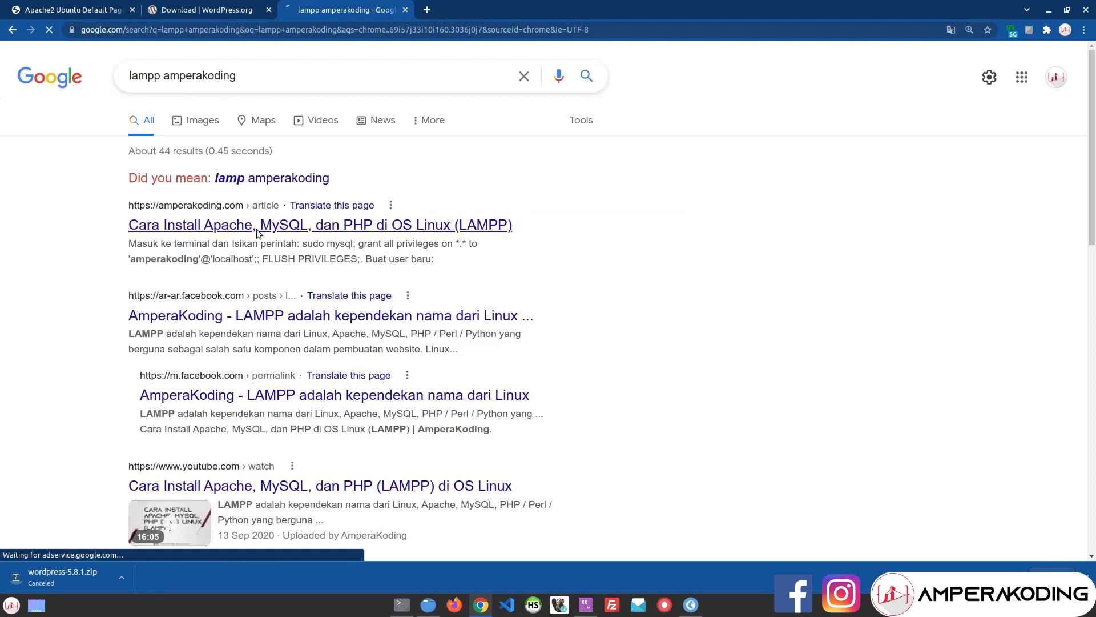
click(273, 225)
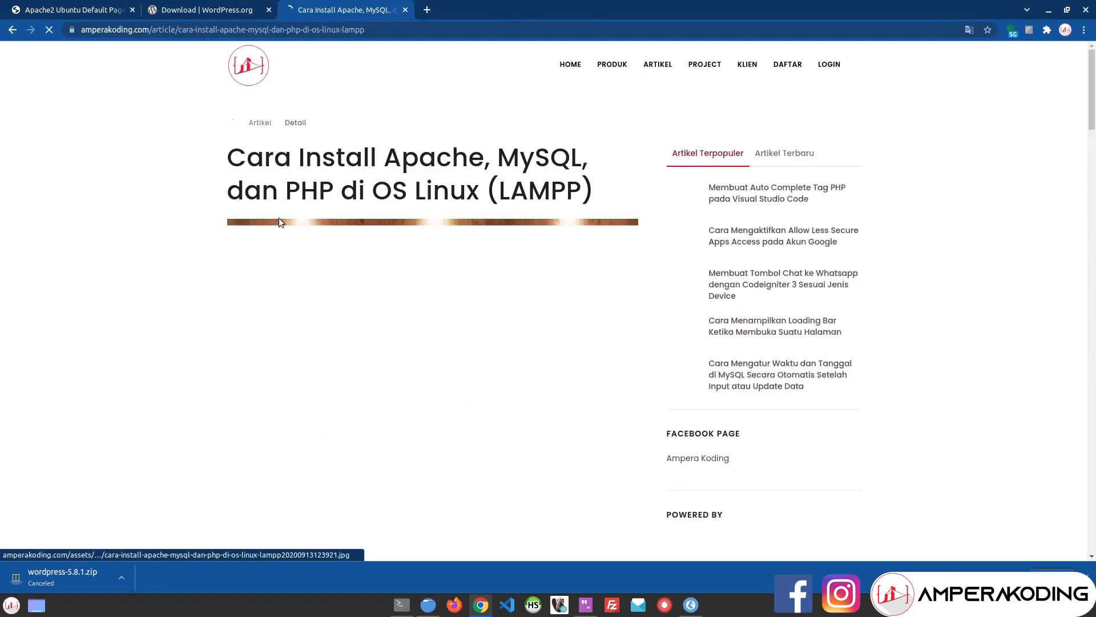
Step: Skim the LAMPP article, then open and close the ZenMate extension popup
scroll(369, 287, down, 10)
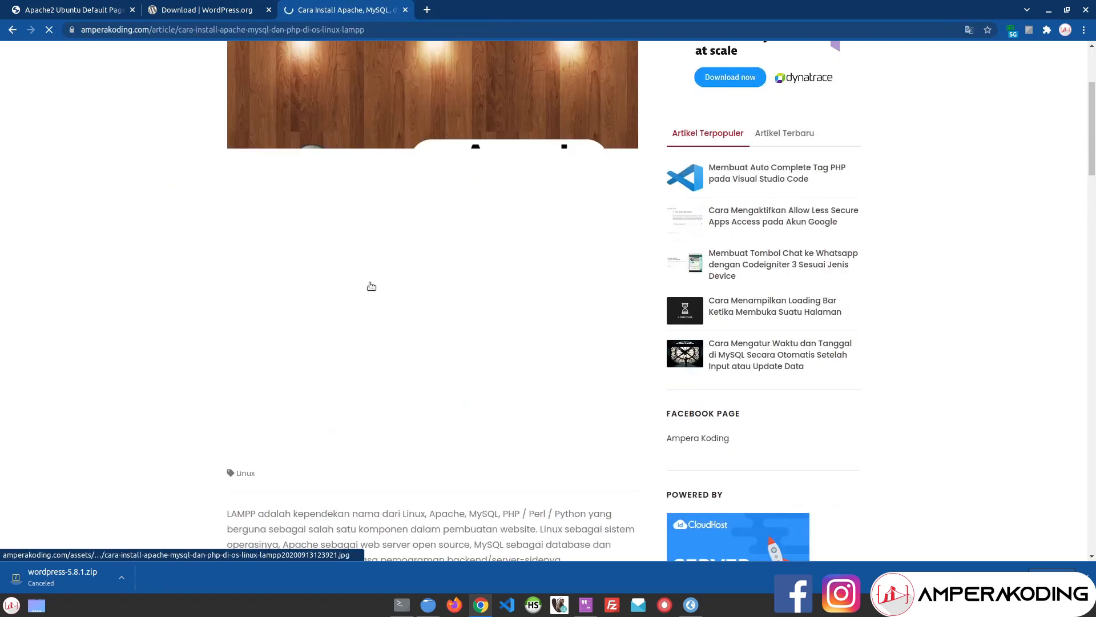
scroll(364, 266, up, 10)
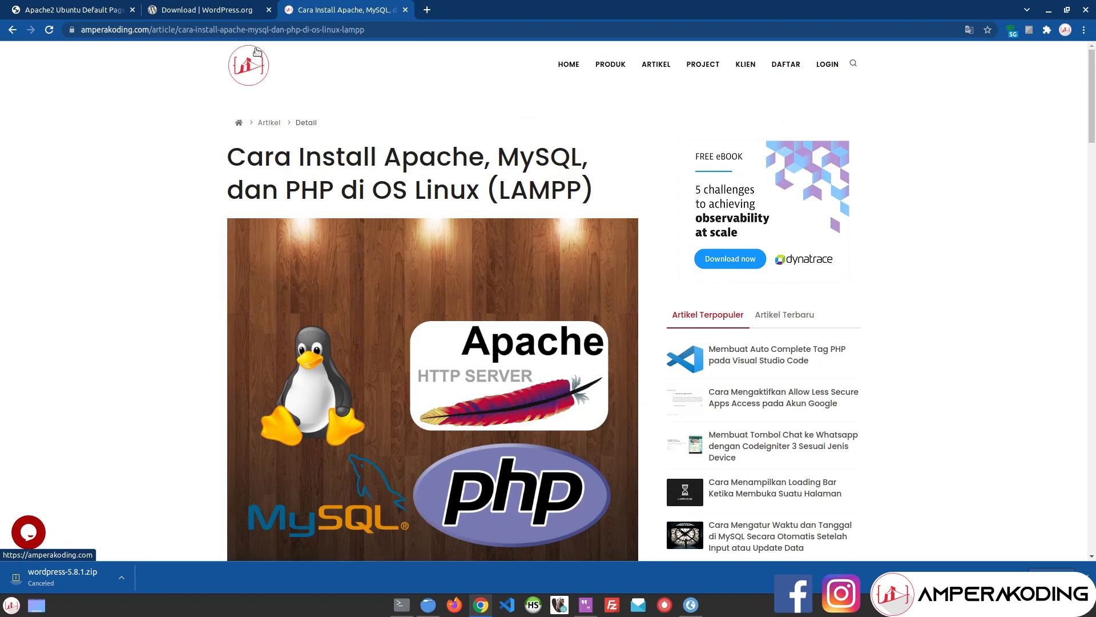
click(1009, 30)
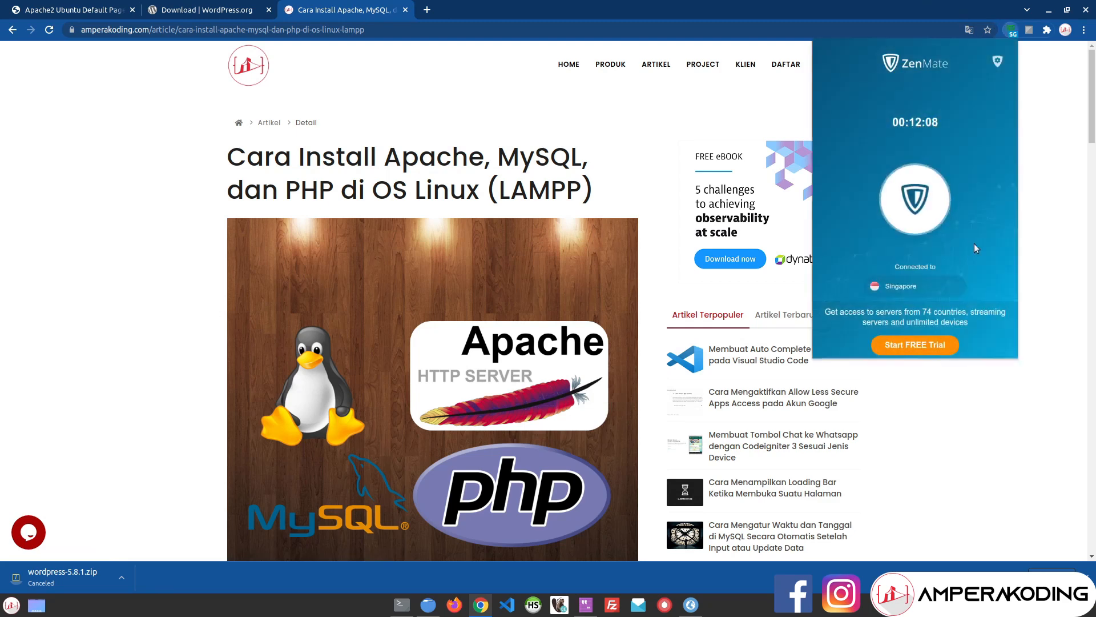
click(155, 139)
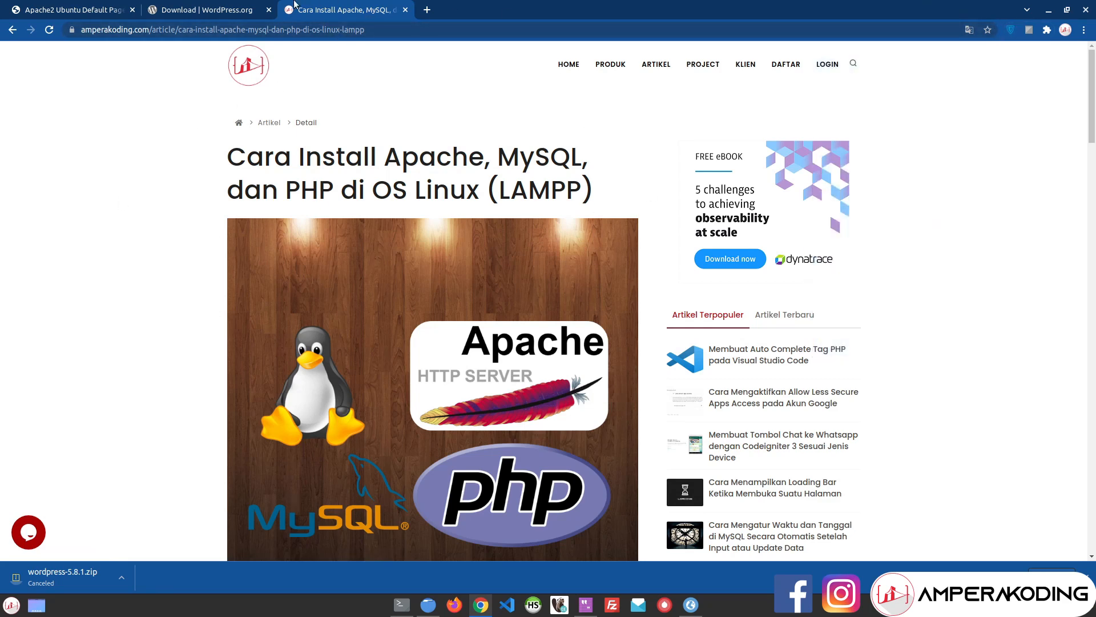
Step: In Nemo's html folder, close the S2 and Kuliah tabs and extract wordpress-5.8.1.zip
click(428, 604)
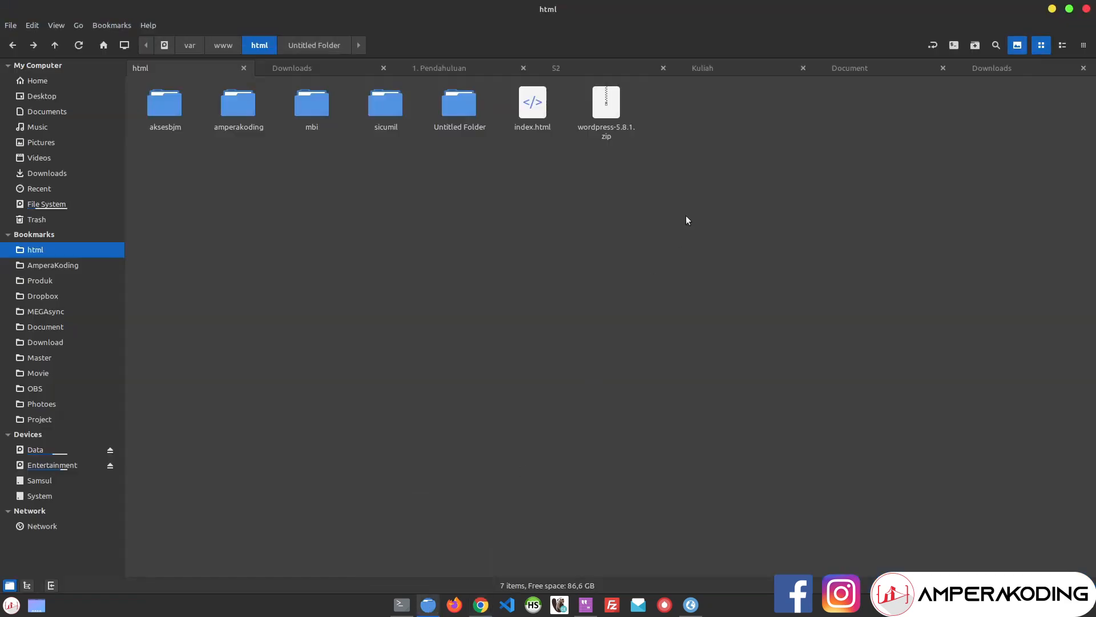
click(593, 122)
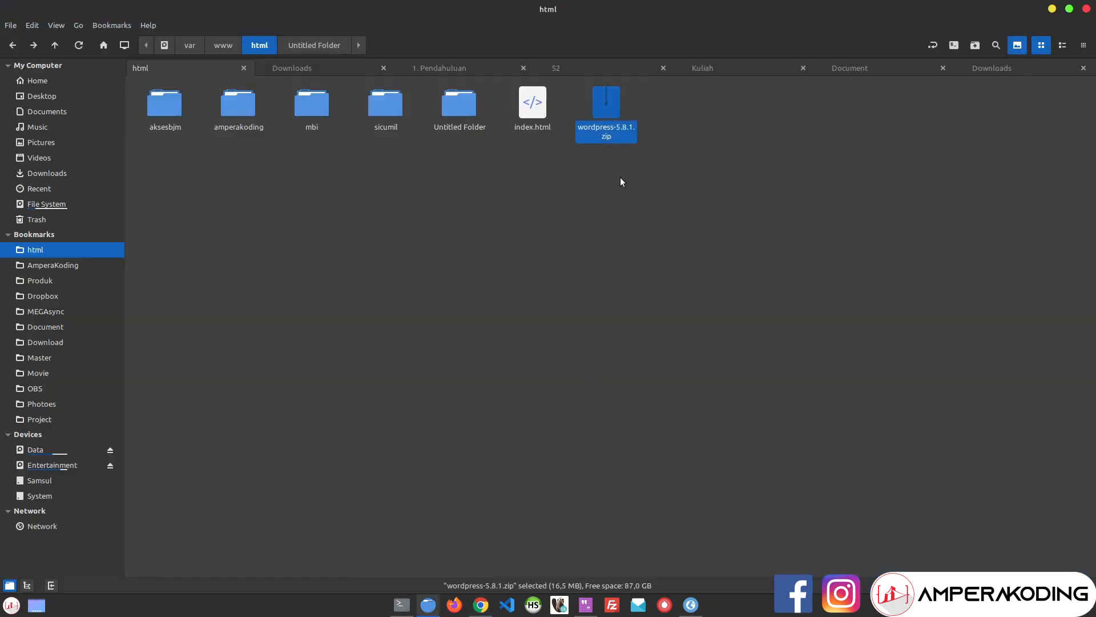
middle_click(554, 68)
middle_click(676, 66)
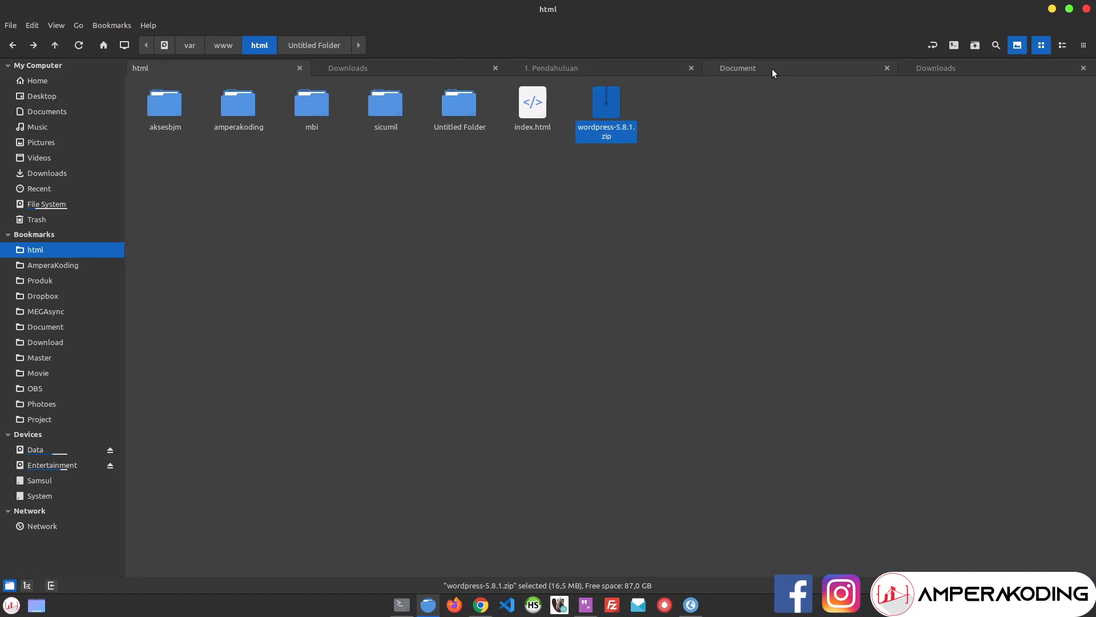
right_click(600, 135)
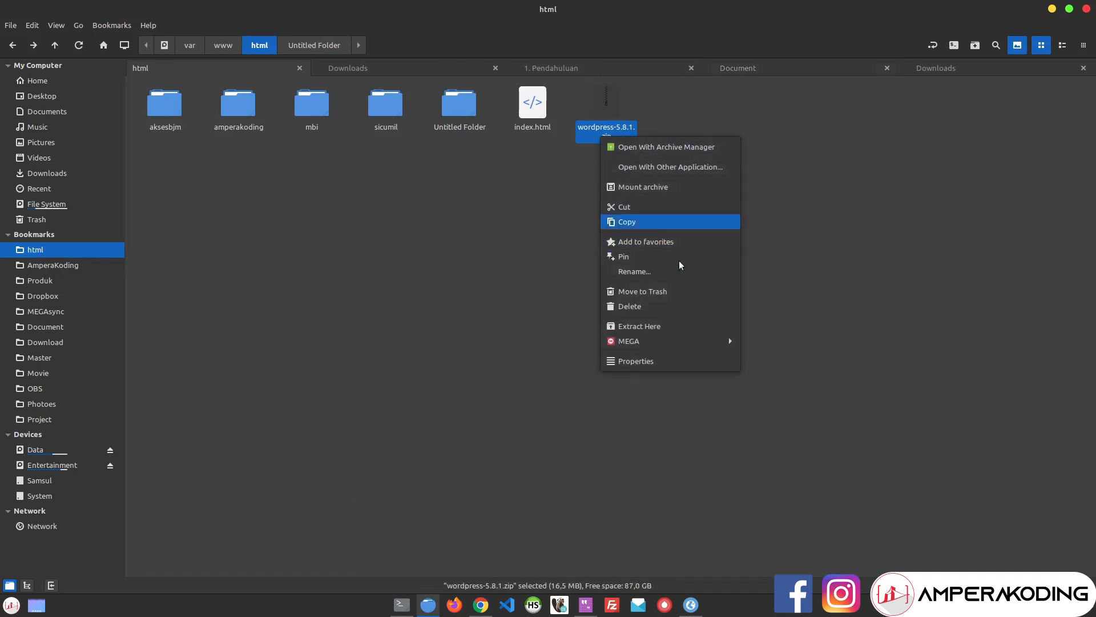
click(674, 327)
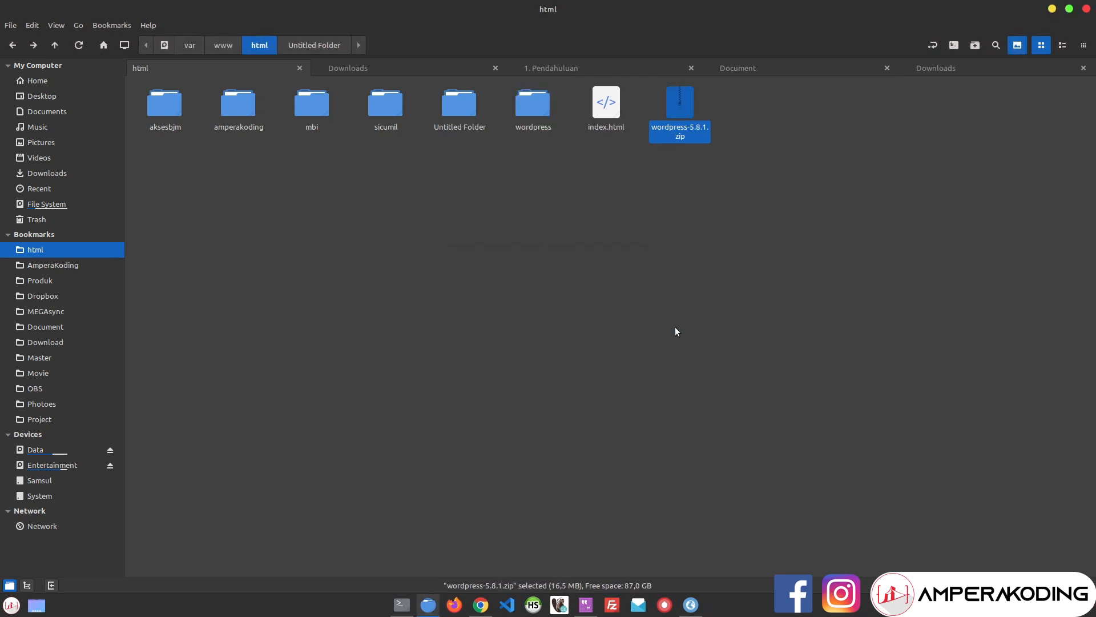
Step: Rename the extracted wordpress folder to belajarlp and return to Chrome
click(544, 129)
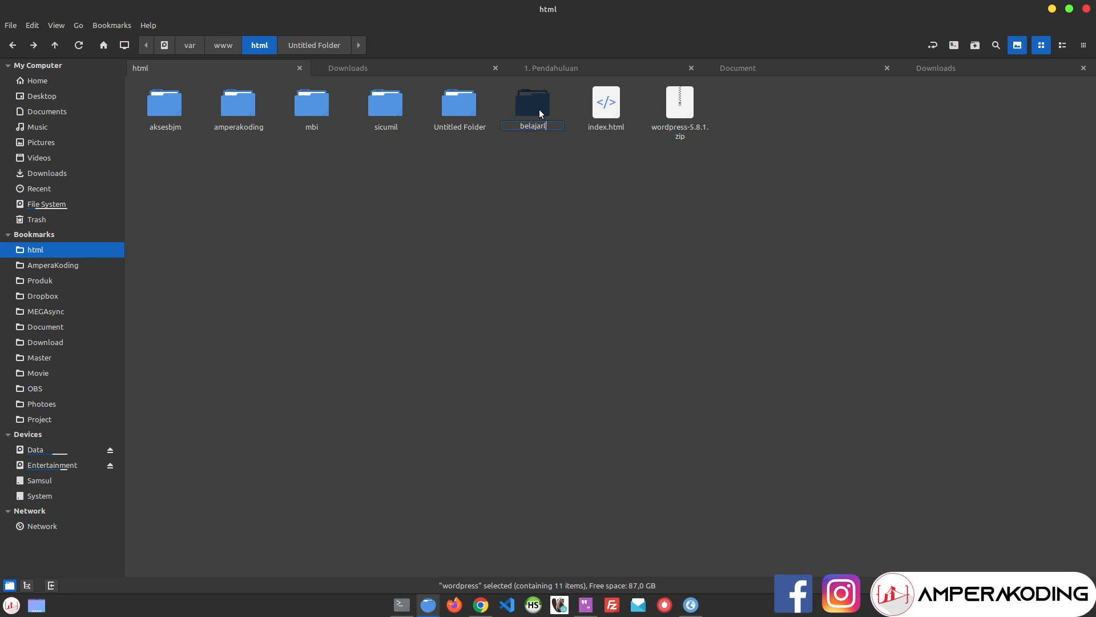
key(Return)
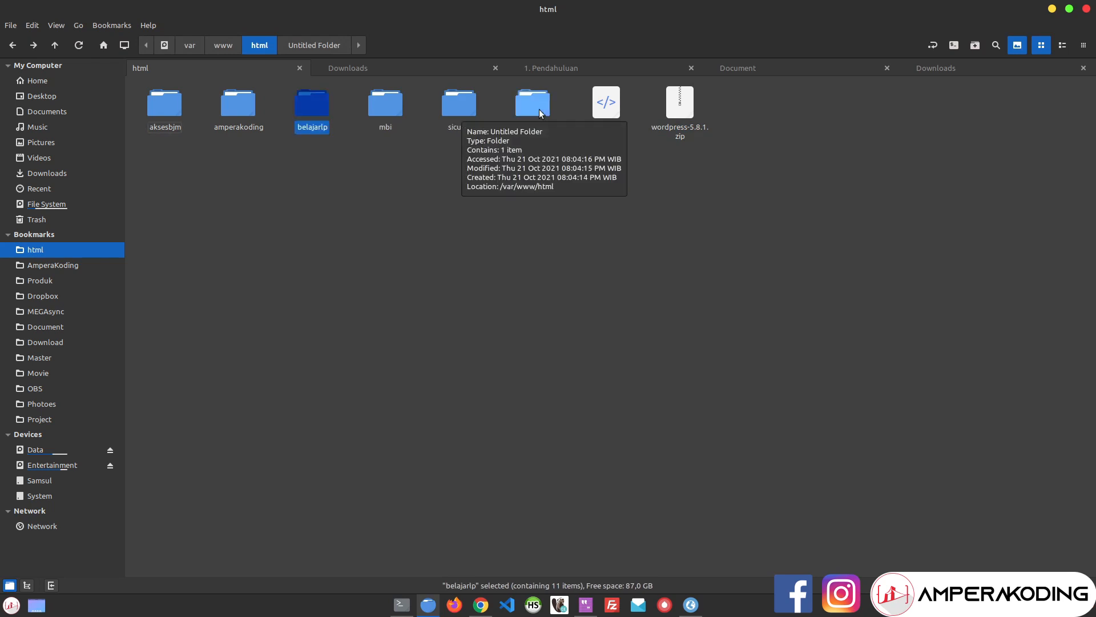
click(481, 605)
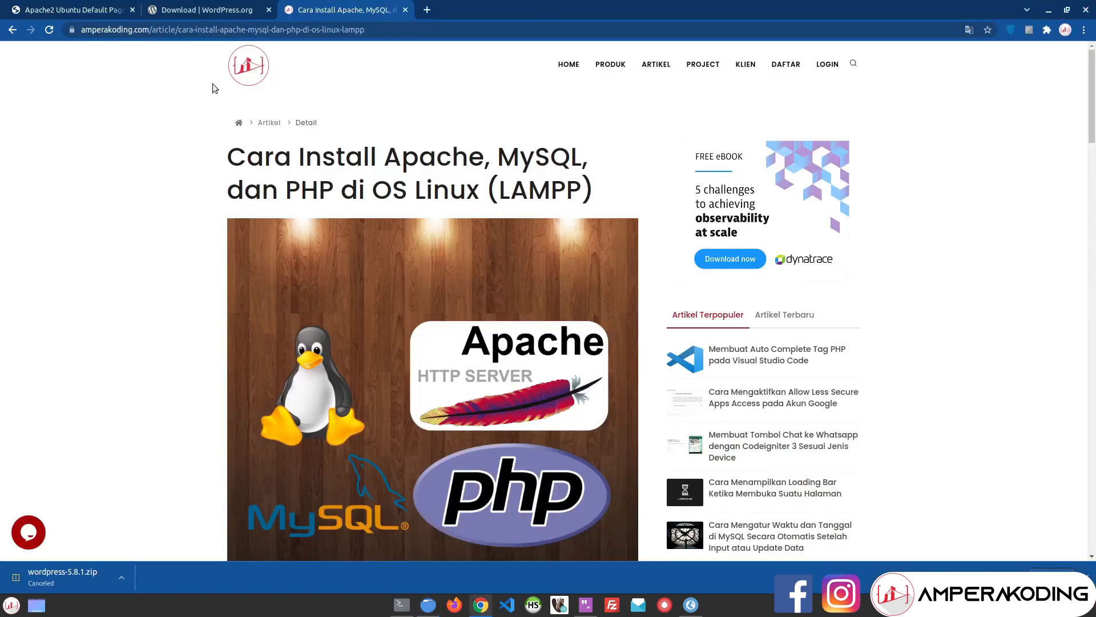
Step: Load localhost/phpmyadmin in the localhost tab
click(96, 7)
click(180, 29)
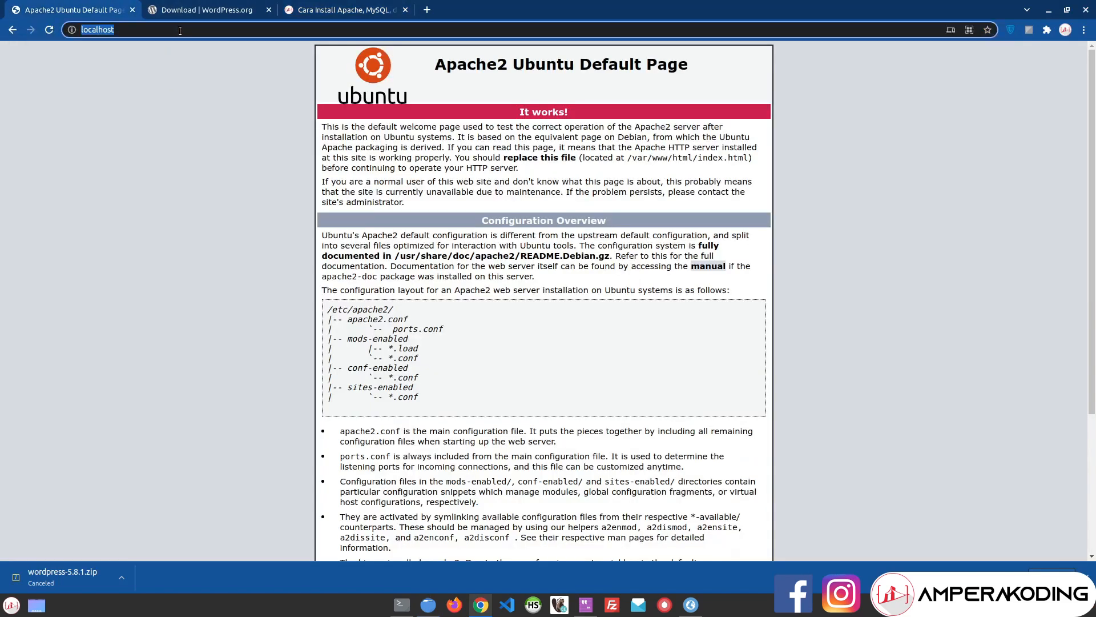
text(localhost/php)
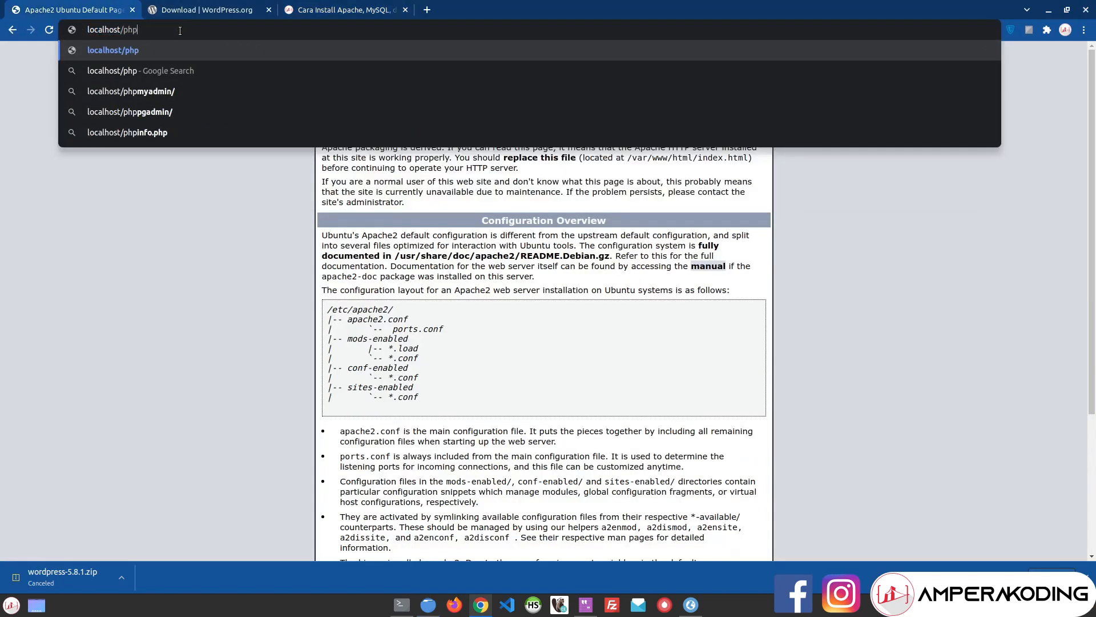
text(myadmin)
key(Return)
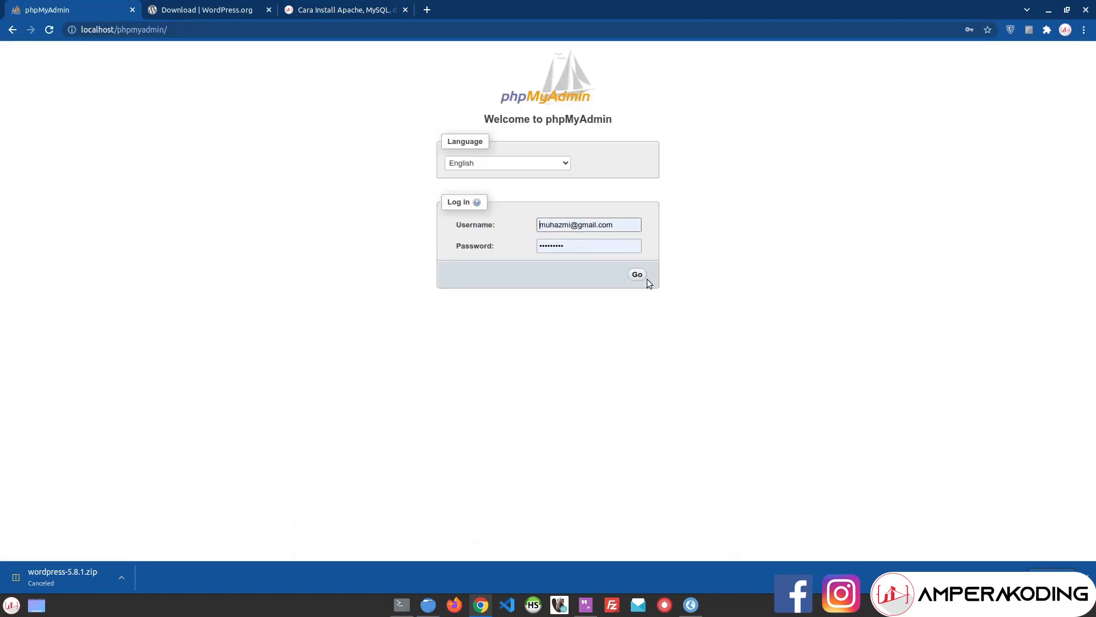
Step: Sign in with the MySQL username and saved password, then zoom the page in twice
click(609, 243)
triple_click(624, 225)
text(a)
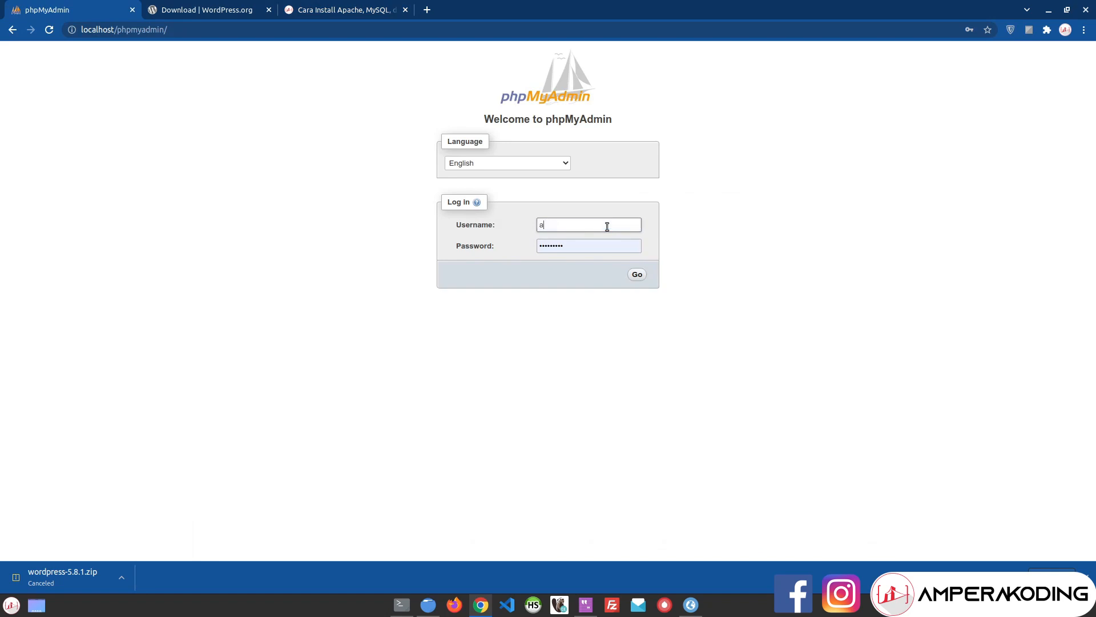
text(mperakodinng)
key(Tab)
key(shift+Tab)
key(End)
key(BackSpace)
key(BackSpace)
text(g)
key(Tab)
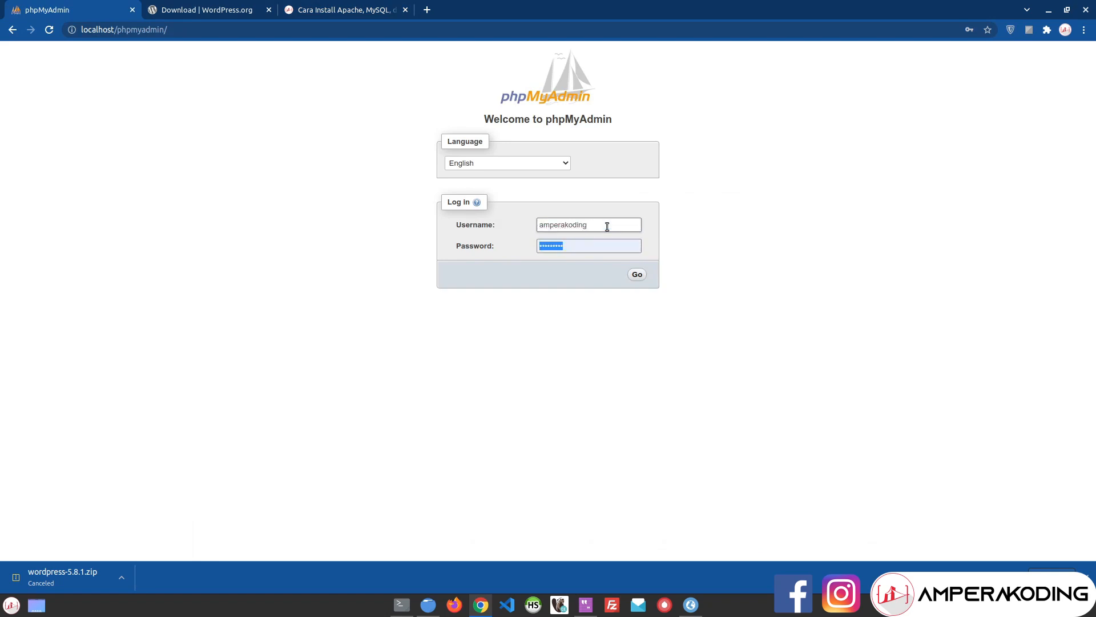
key(shift+Tab)
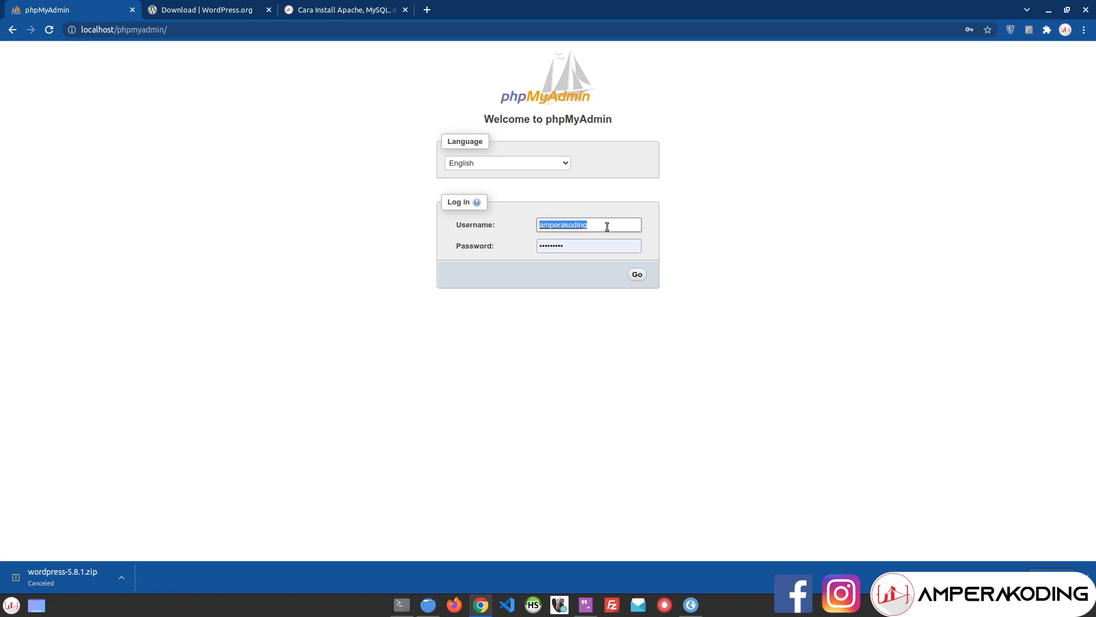
key(Tab)
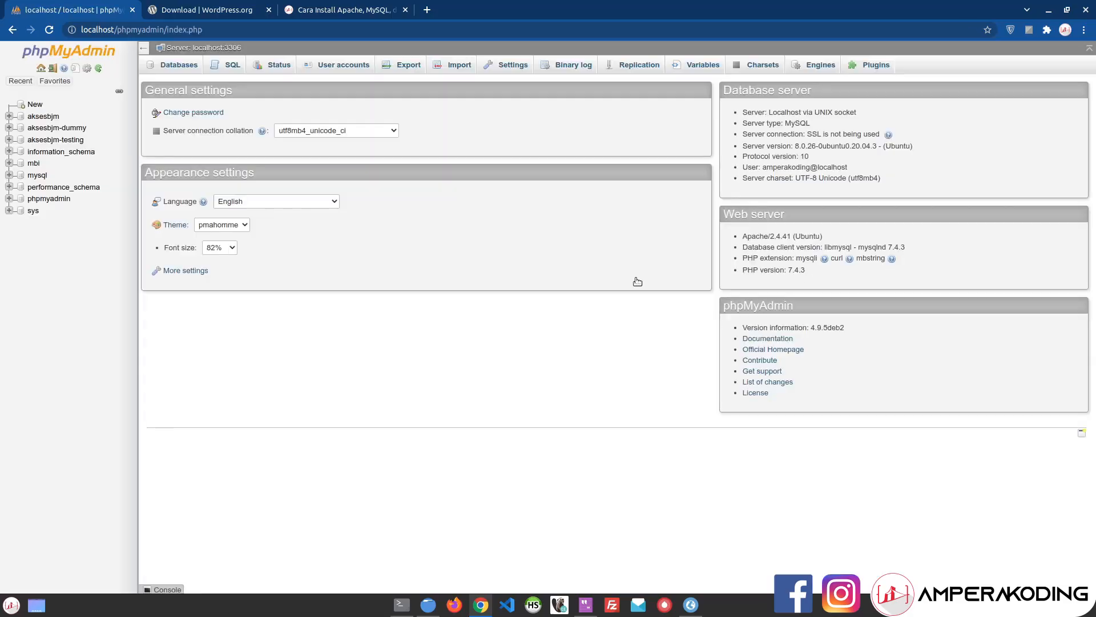
key(ctrl+plus)
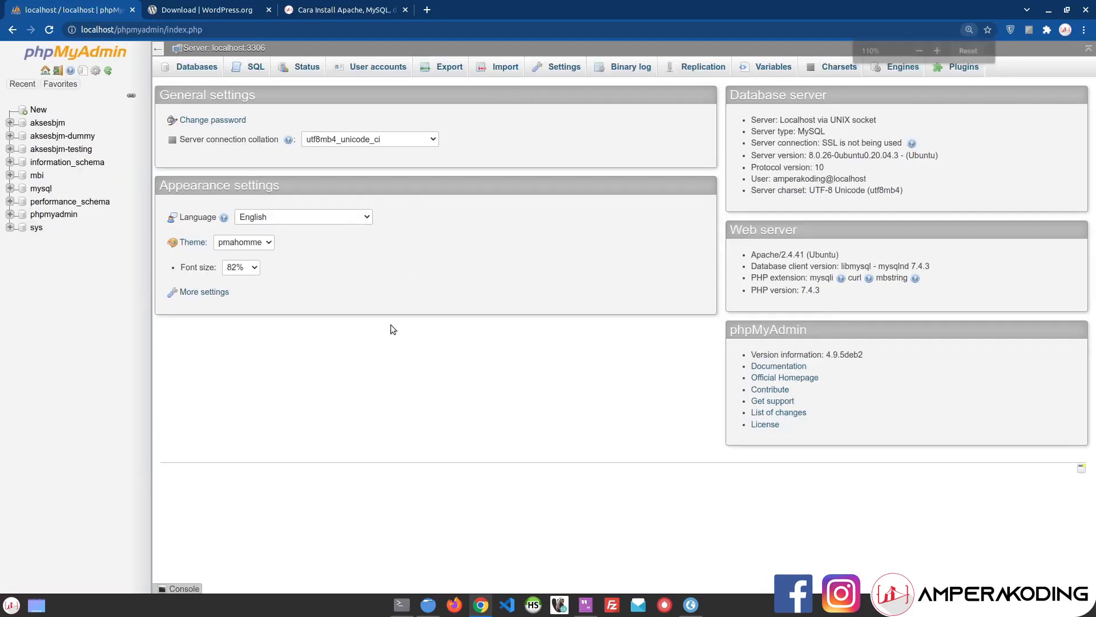
key(ctrl+plus)
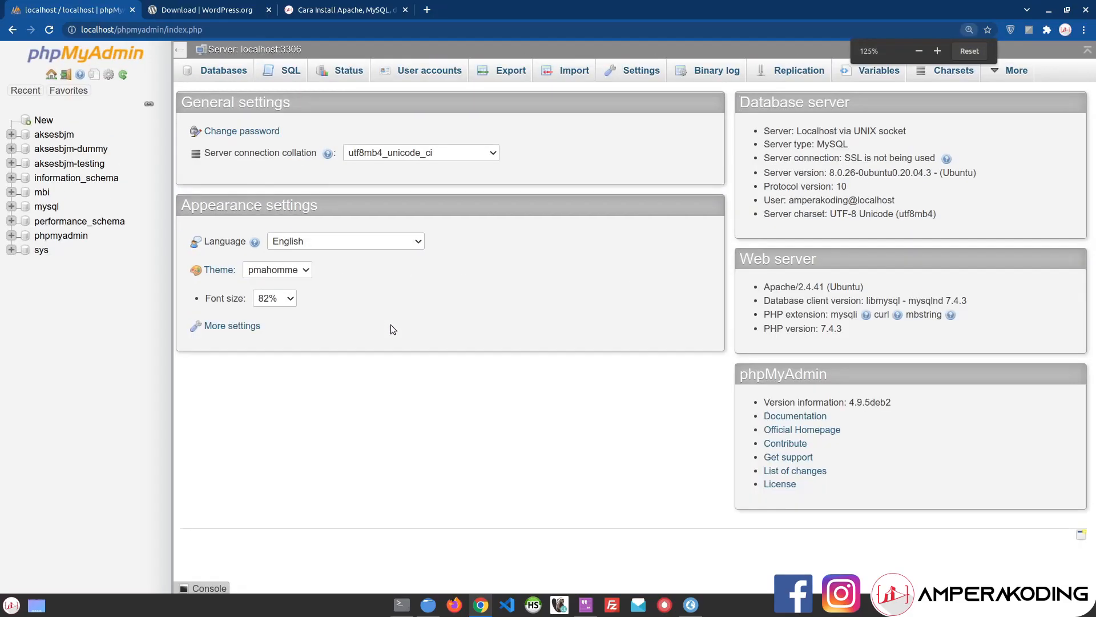
Step: Create the database belajar-elementor in phpMyAdmin, copying its name first
click(57, 121)
click(270, 182)
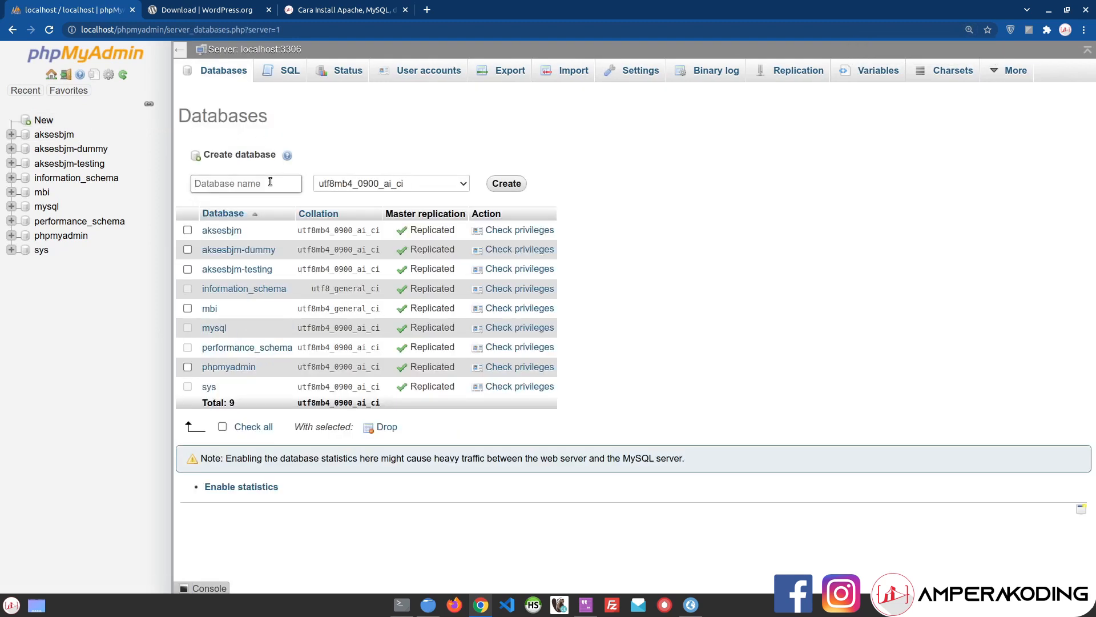
text(belajar-elementor)
triple_click(232, 192)
key(ctrl+c)
click(585, 180)
click(518, 194)
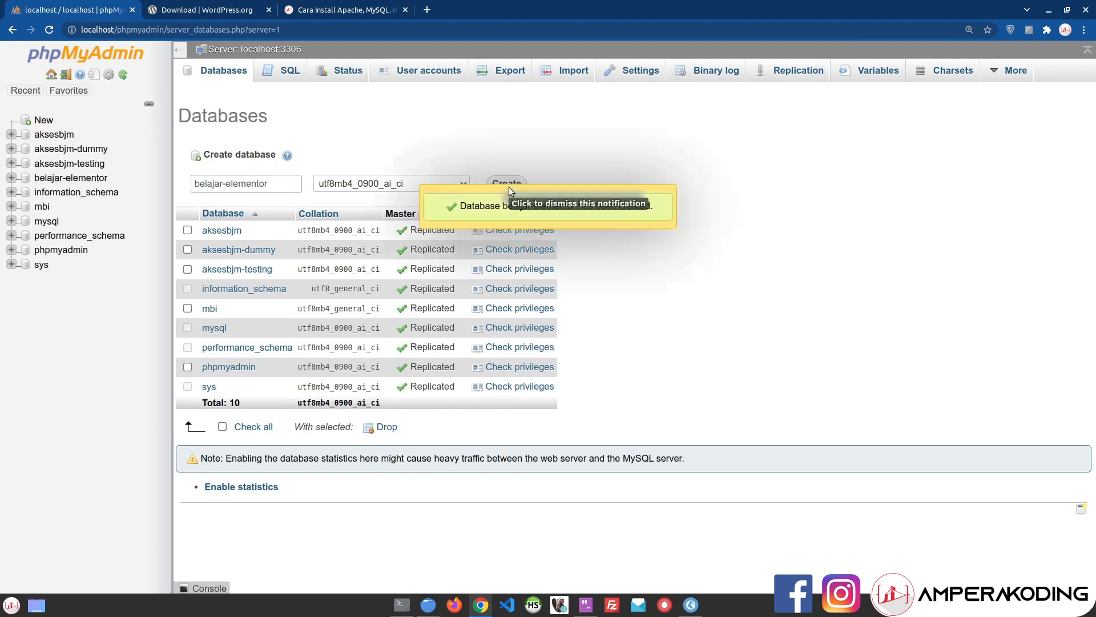
Step: Rename the belajarlp folder to belajar-elementor in Nemo and return to Chrome
click(428, 605)
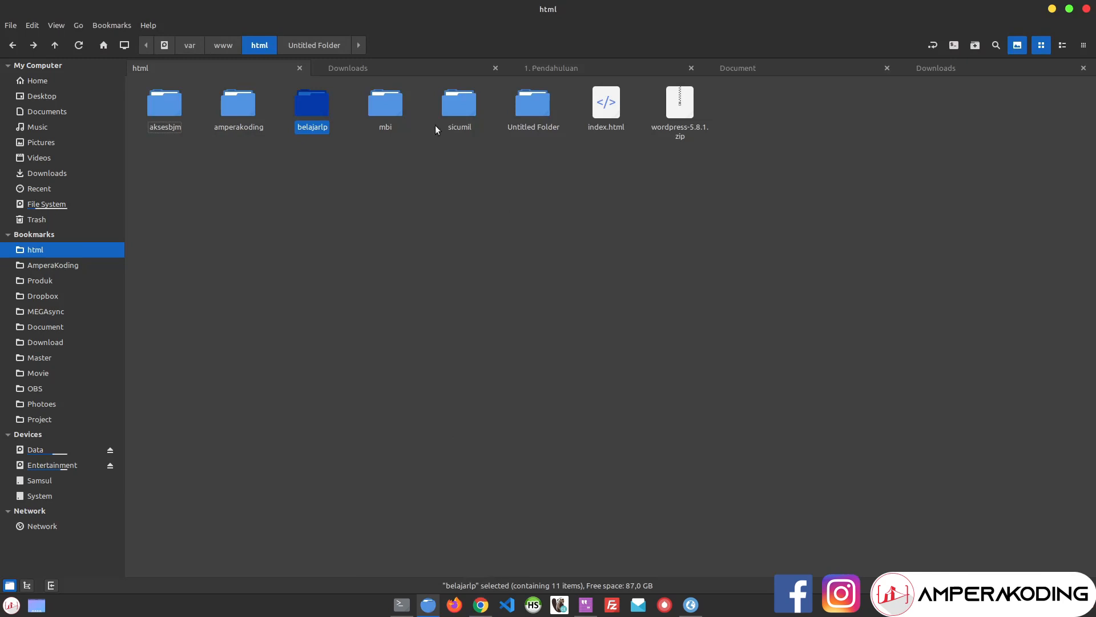
click(334, 121)
key(ctrl+v)
click(335, 168)
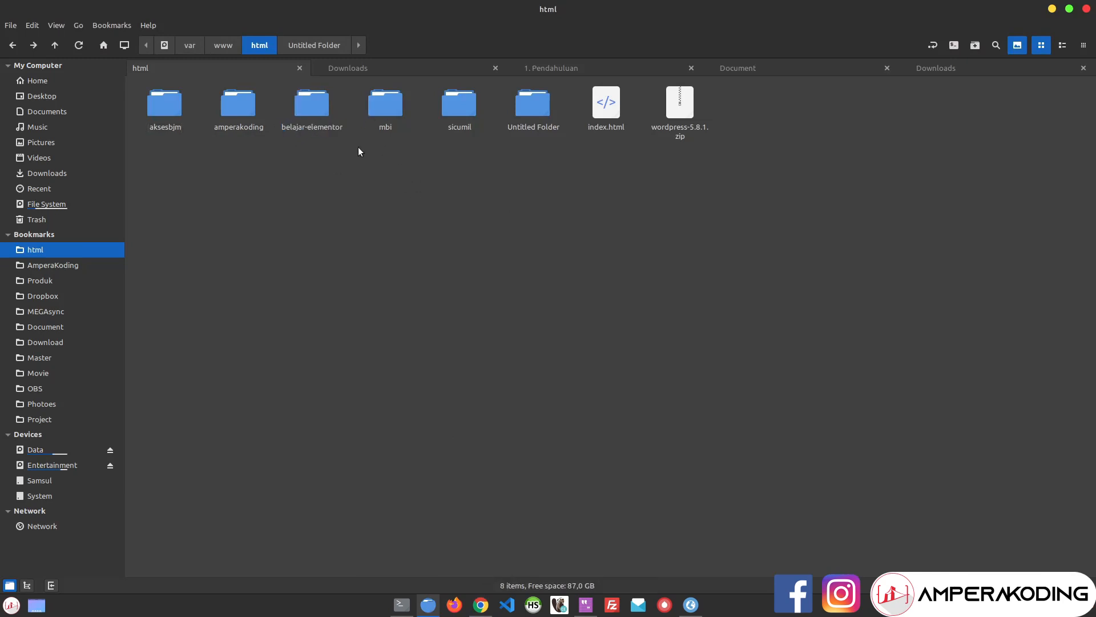
click(480, 605)
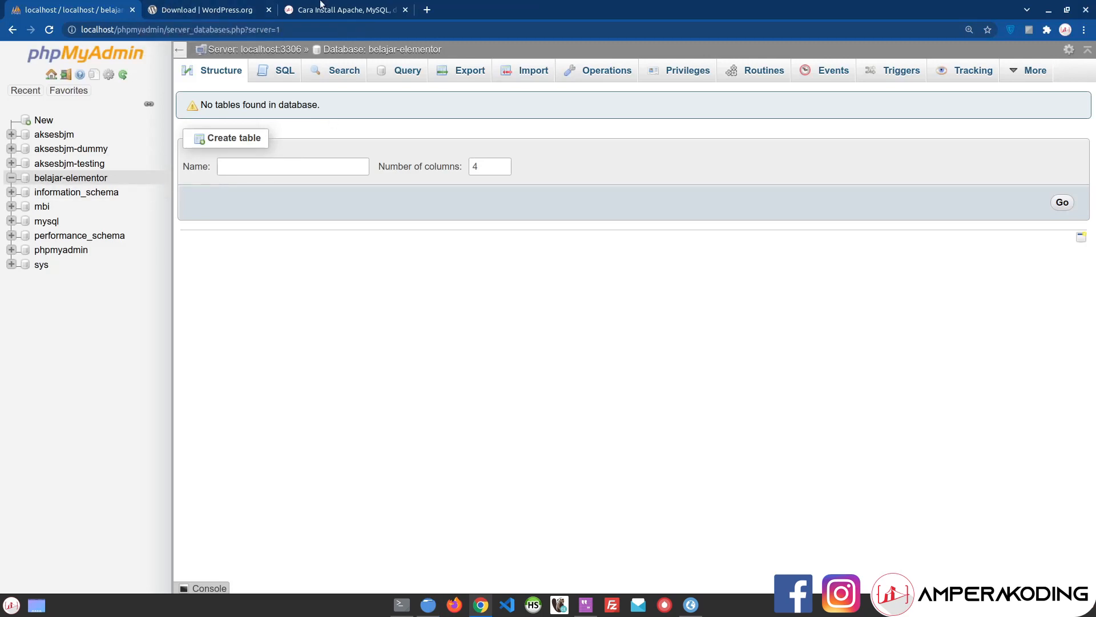
Step: Open localhost/belajar-elementor and start the WordPress database configuration
click(211, 7)
click(237, 29)
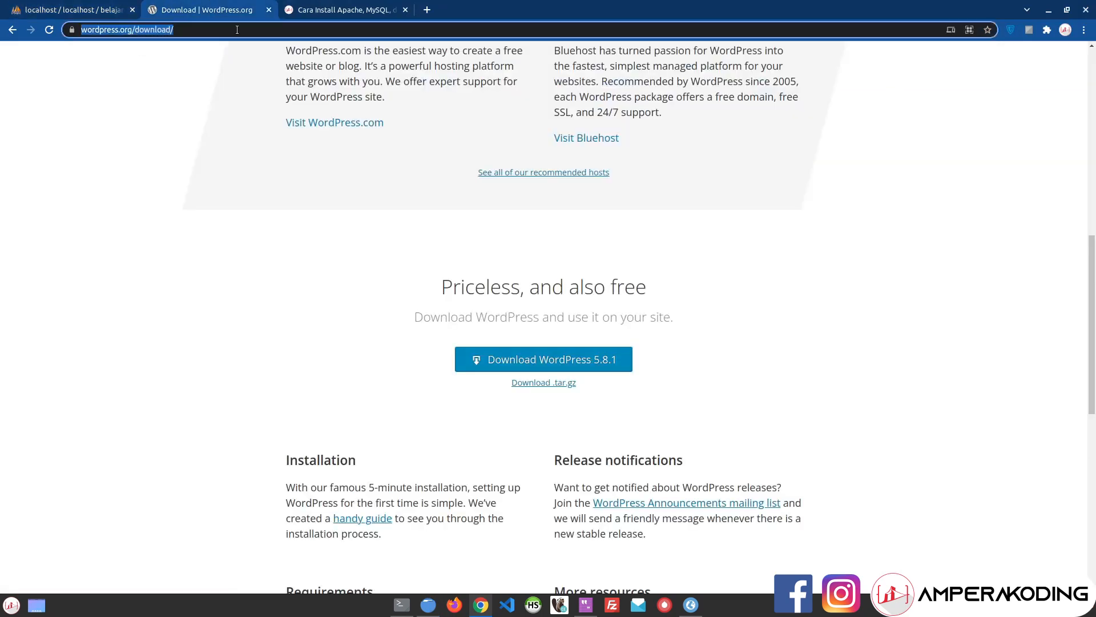
text(localhost/belajar-elementor)
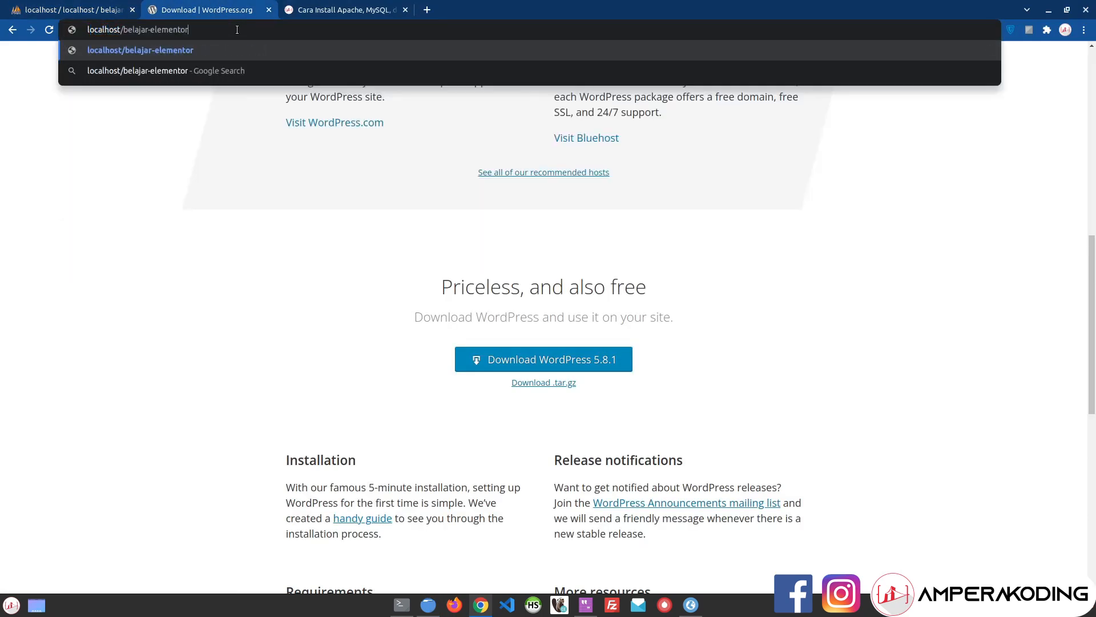
key(Return)
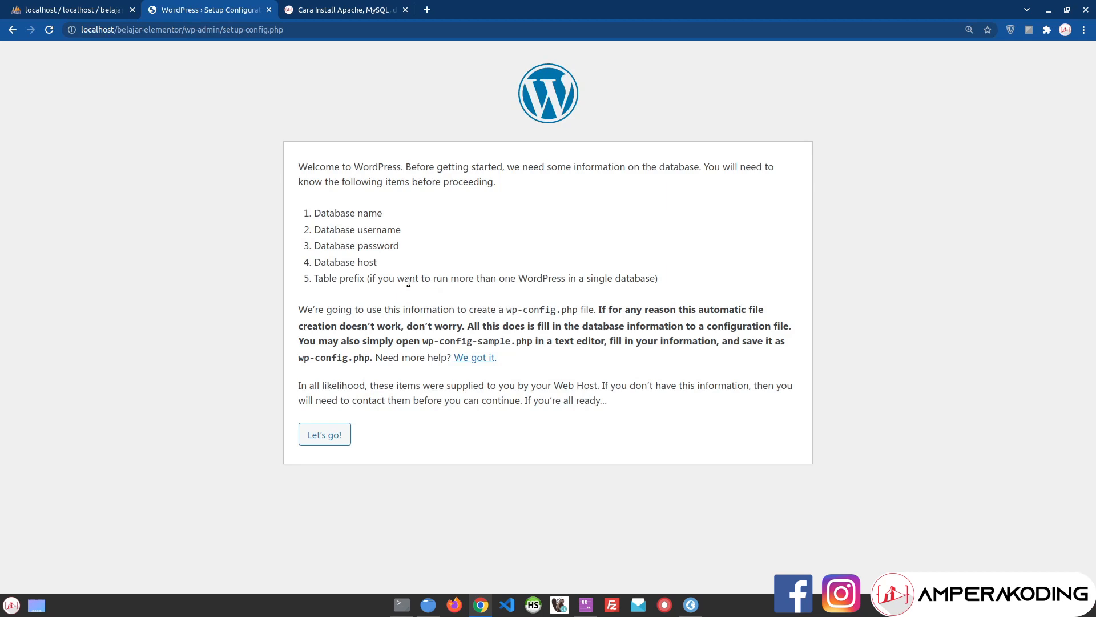
click(321, 434)
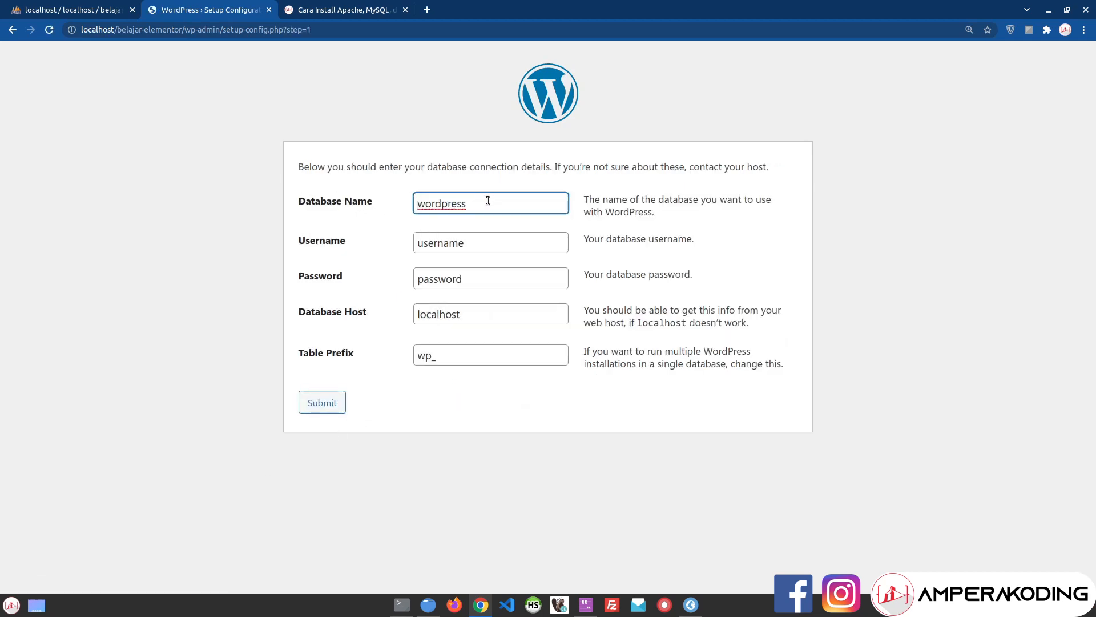
Step: Fill in database name belajar-elementor plus the MySQL username and password
click(82, 3)
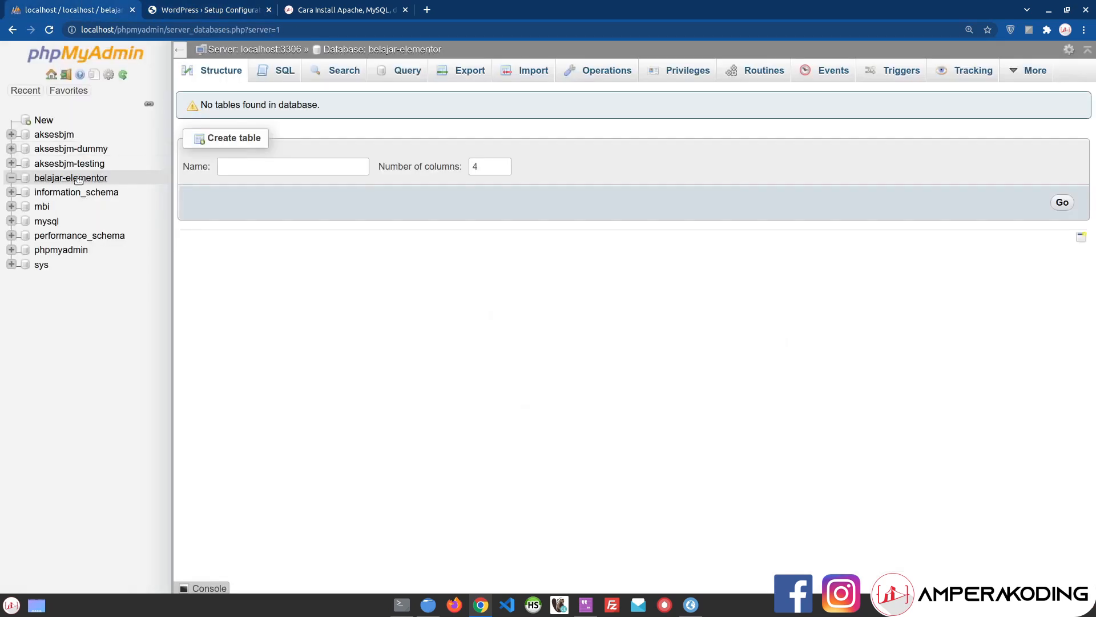
click(197, 5)
key(ctrl+a)
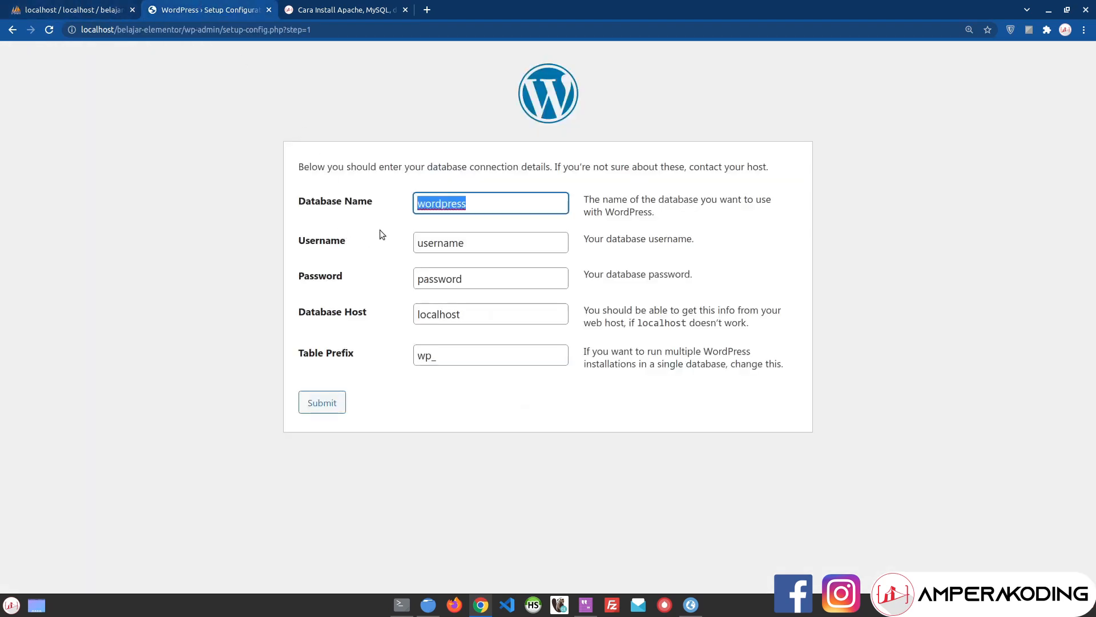
key(ctrl+v)
key(Tab)
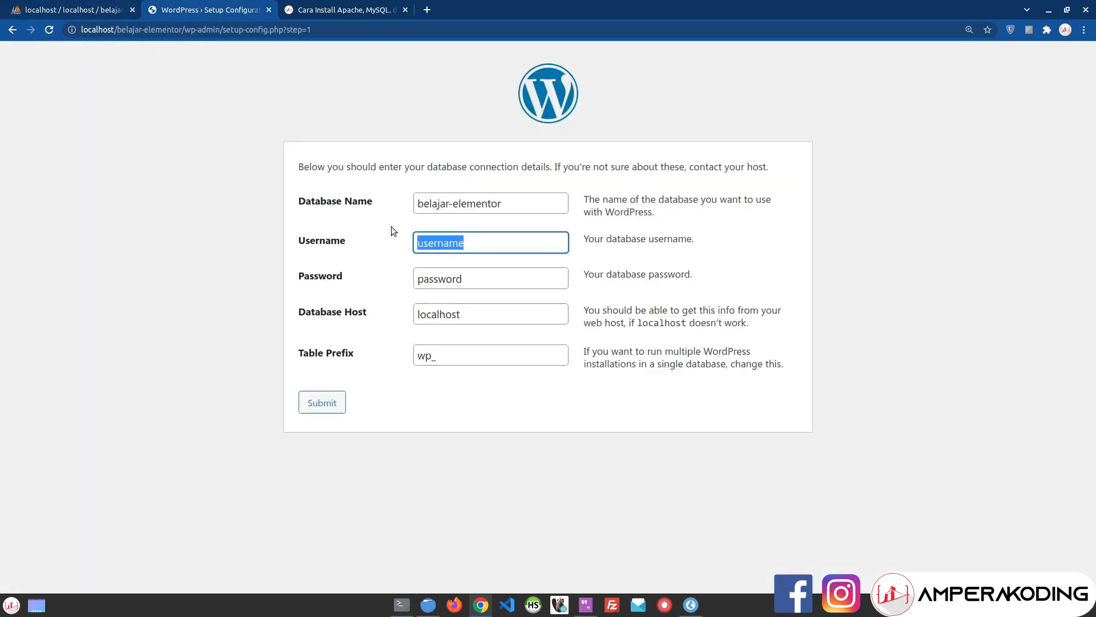
text(amperakoding)
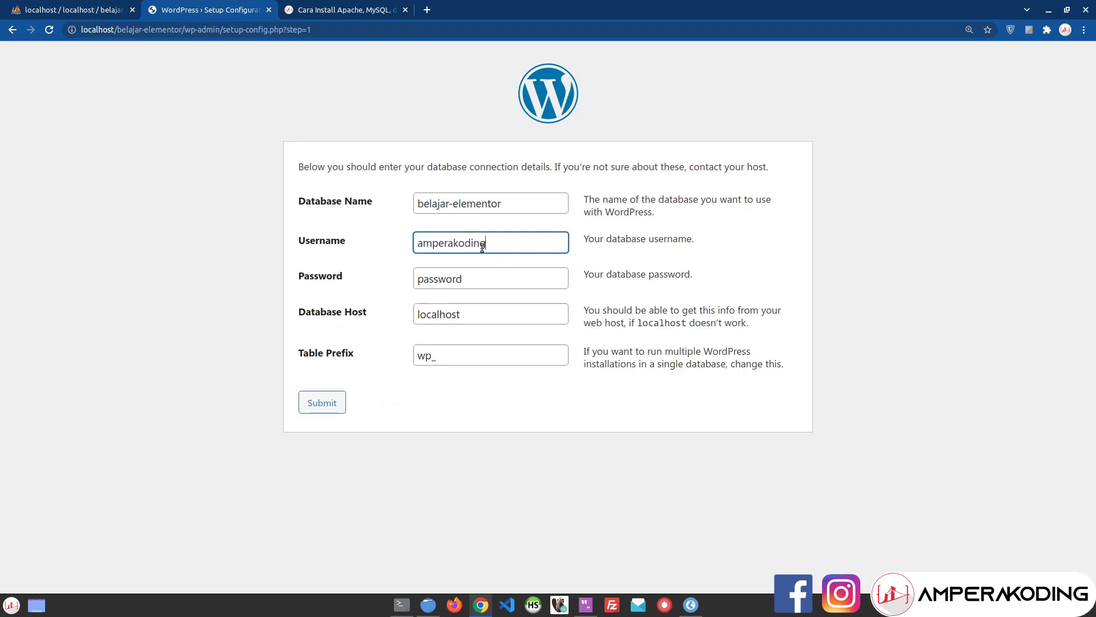
key(Tab)
text(amperakoding)
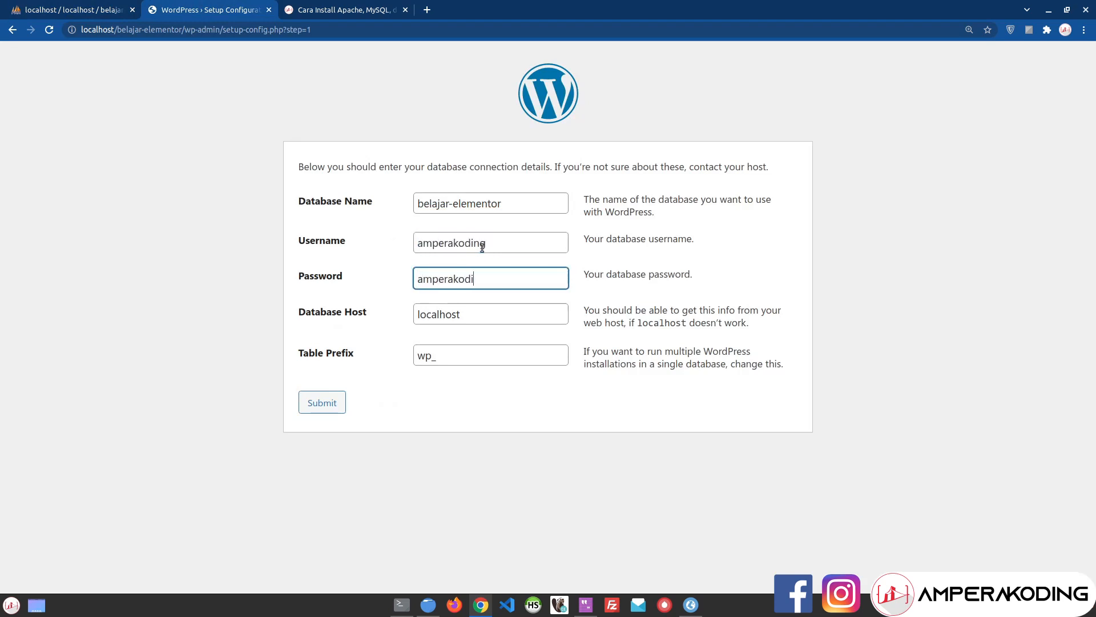
key(Tab)
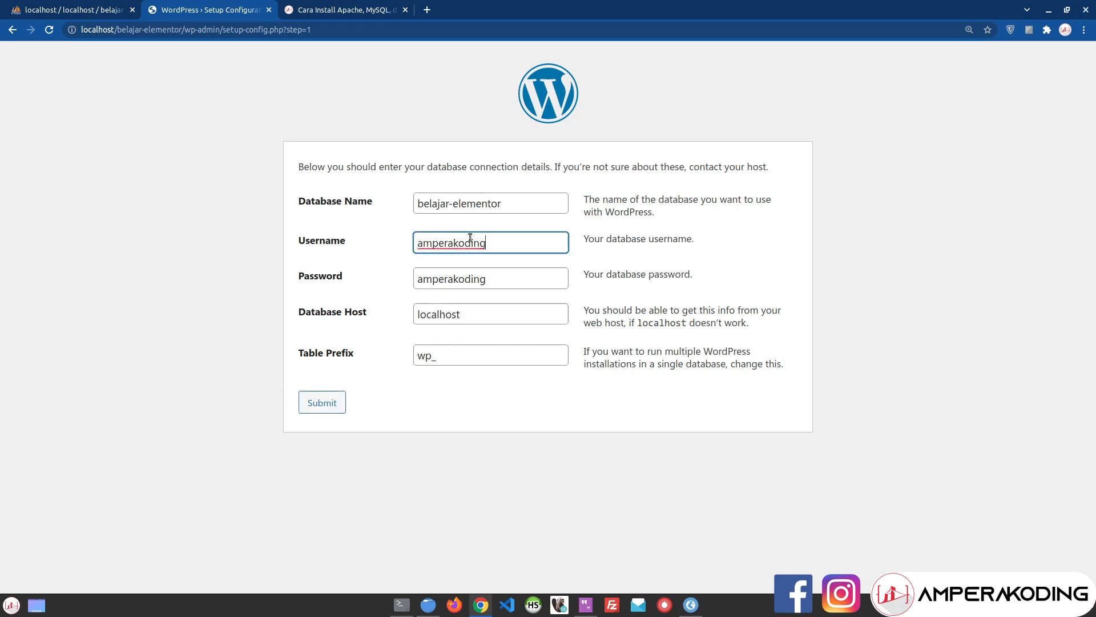
Step: Double-check the username and password values, then switch to the LAMPP article tab
double_click(494, 240)
double_click(529, 282)
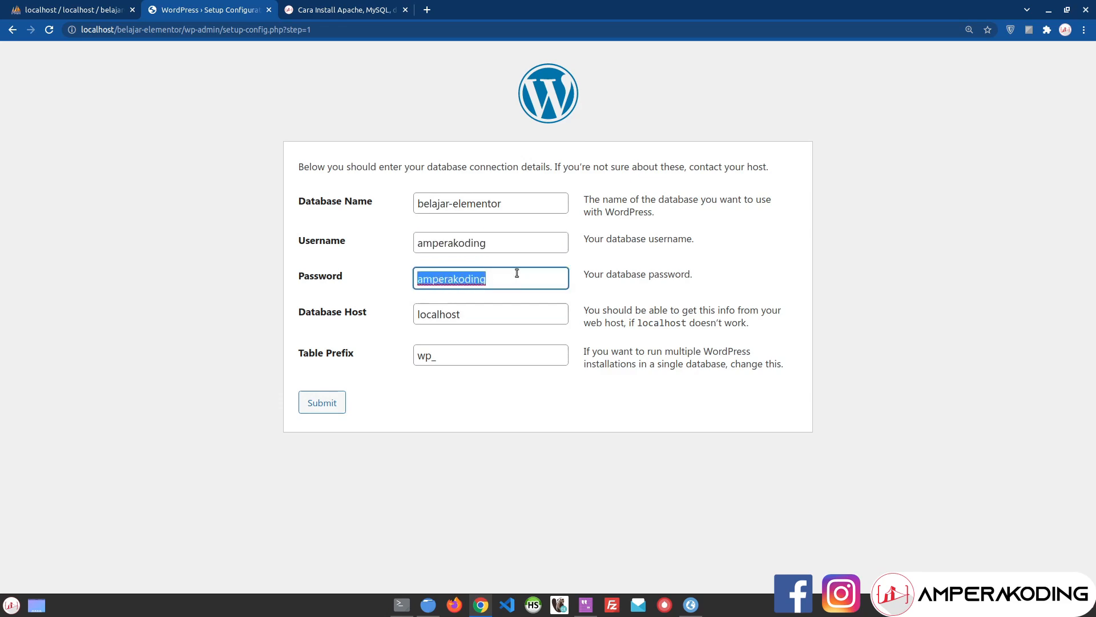
double_click(513, 245)
click(322, 7)
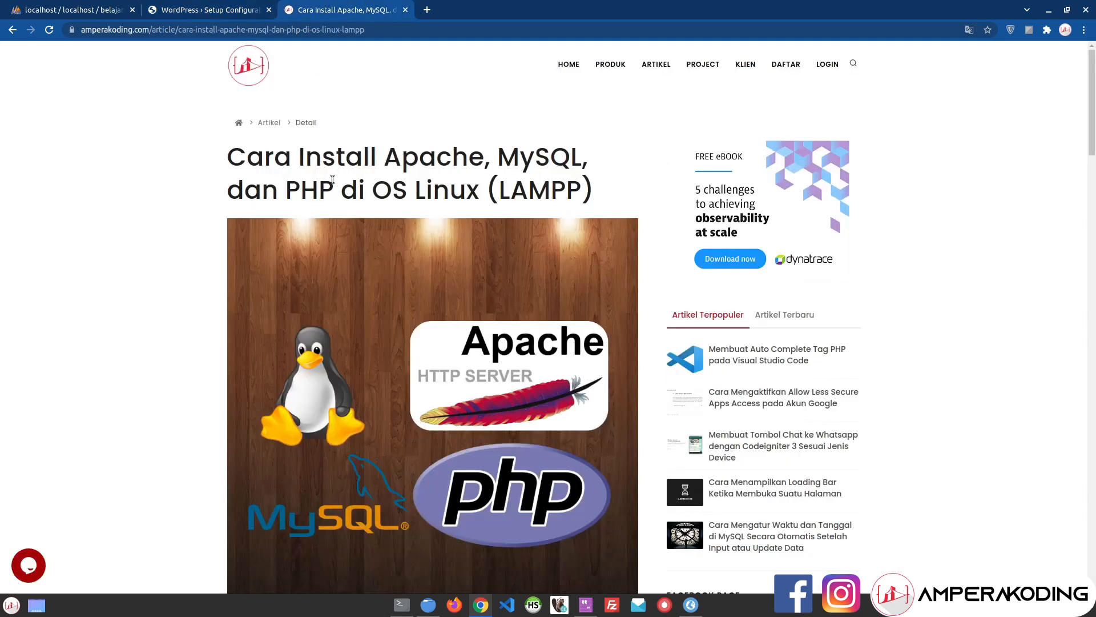
Step: Scroll to the article's Tahapan Instalasi database-user steps, then return to the WordPress setup tab
scroll(337, 286, down, 10)
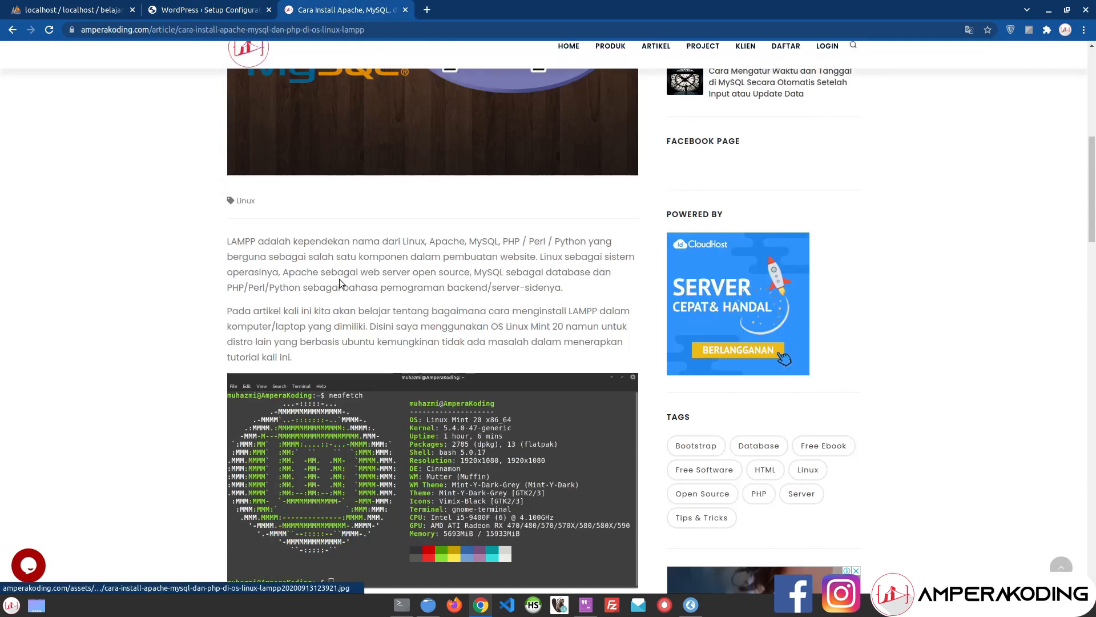
scroll(339, 282, down, 5)
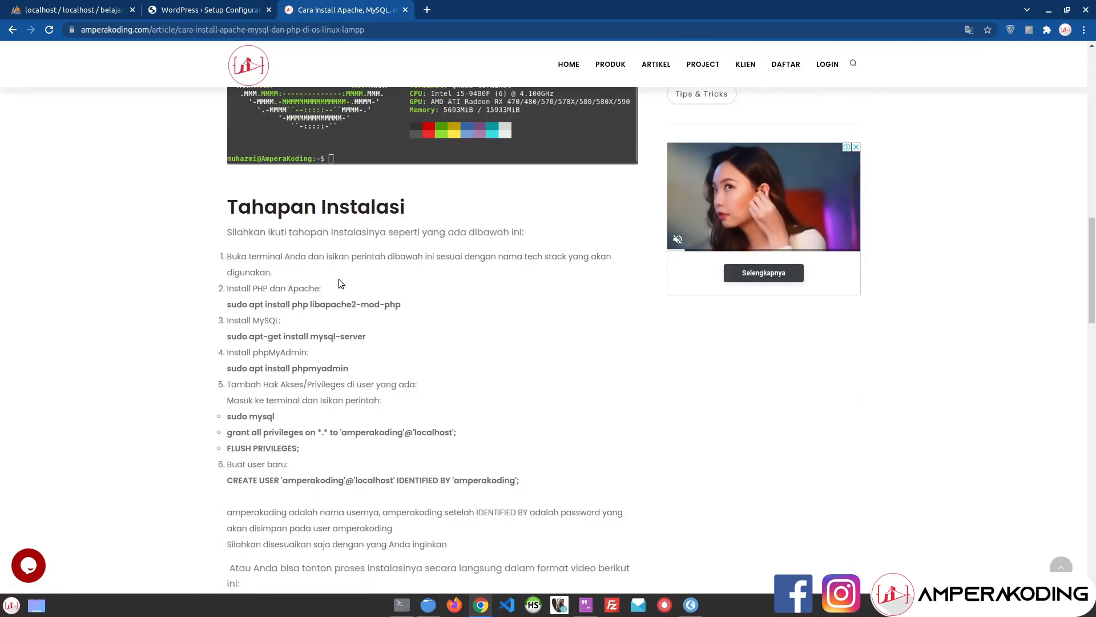
scroll(339, 282, down, 3)
scroll(339, 279, down, 1)
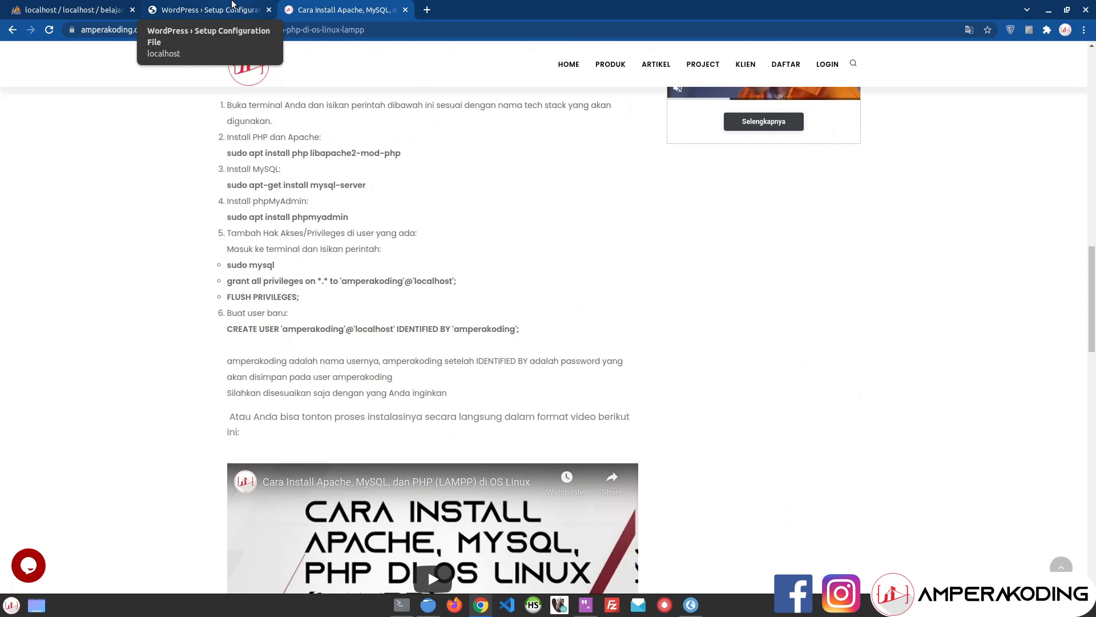
click(233, 5)
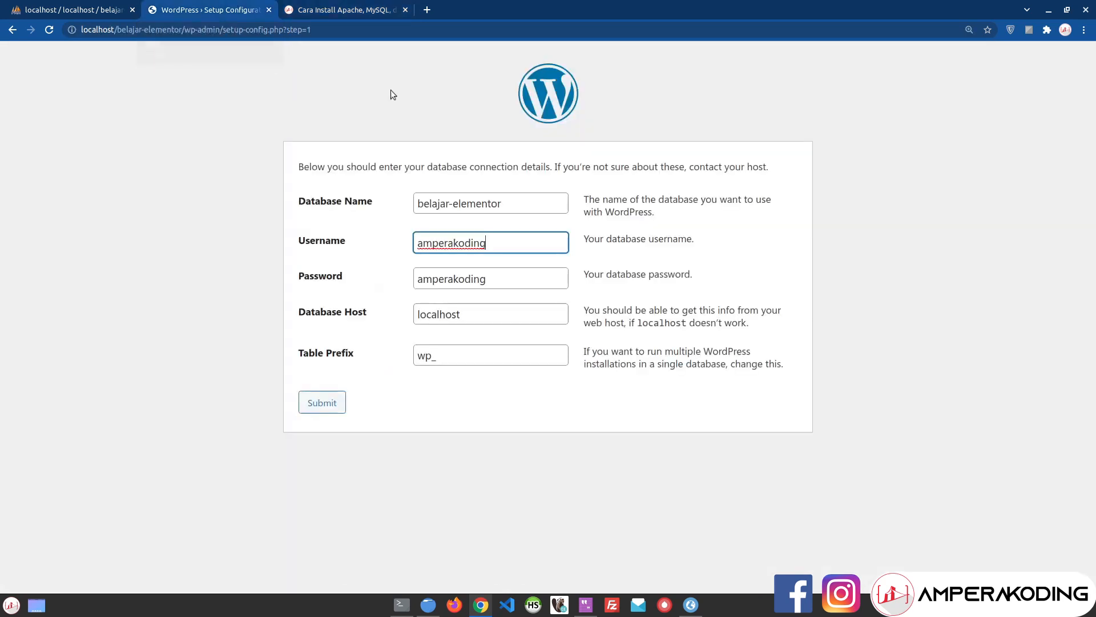
Step: Re-check the username and password fields, restoring the password after an accidental deletion
key(ctrl+a)
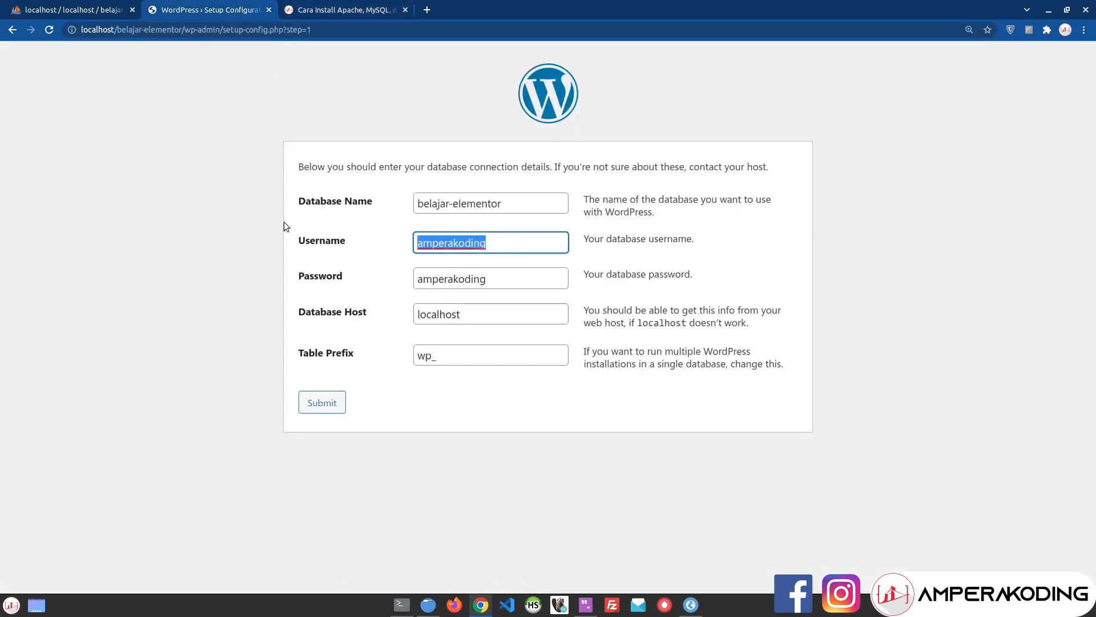
click(521, 241)
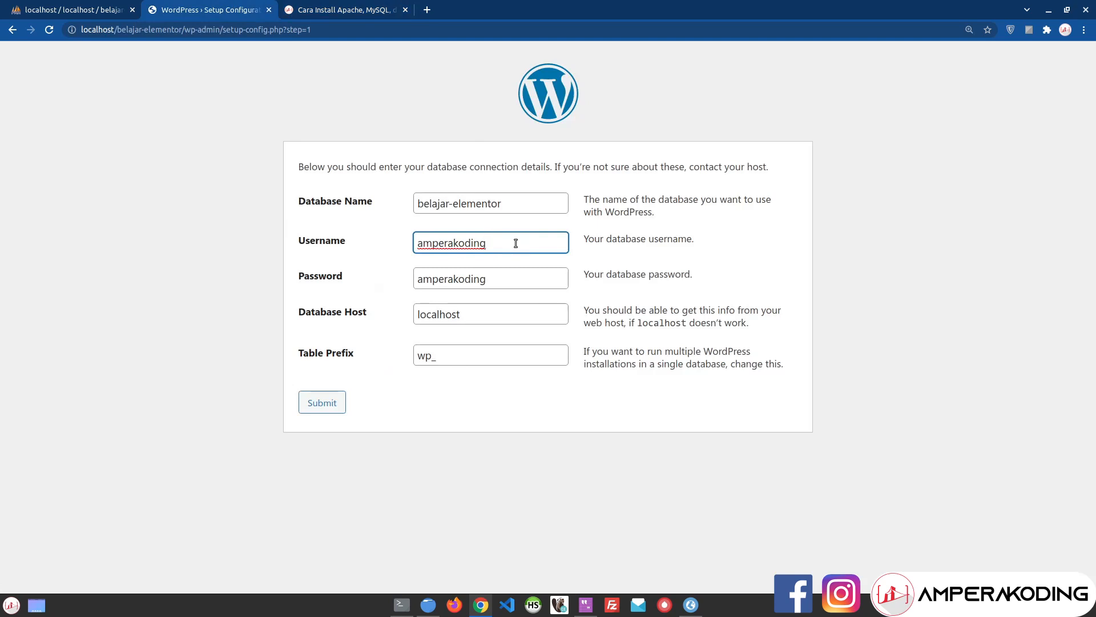
double_click(485, 278)
key(BackSpace)
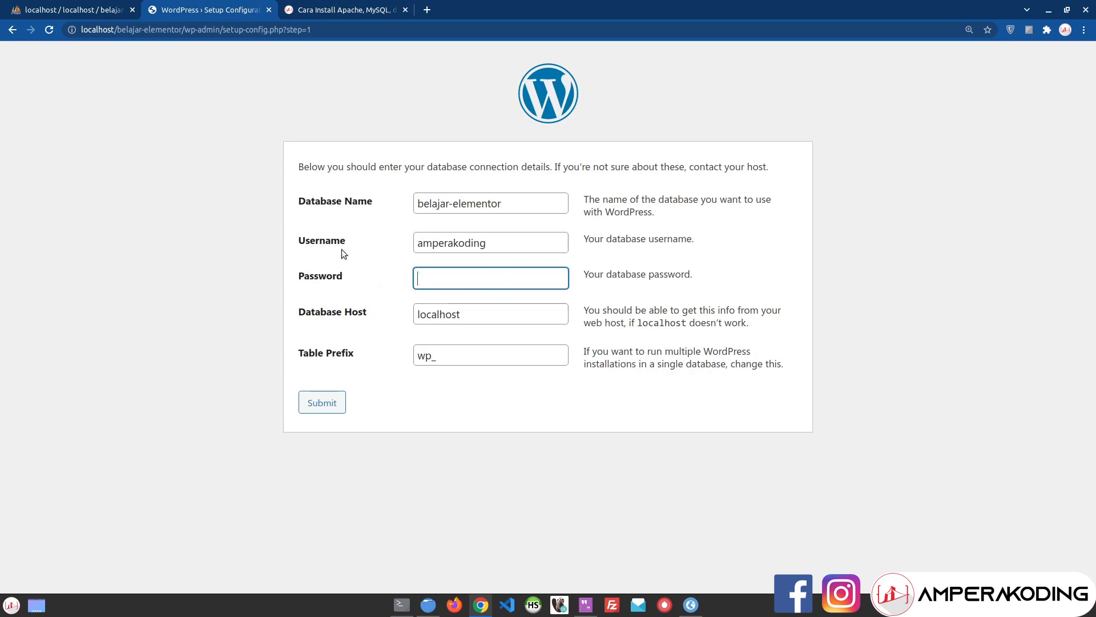
key(ctrl+z)
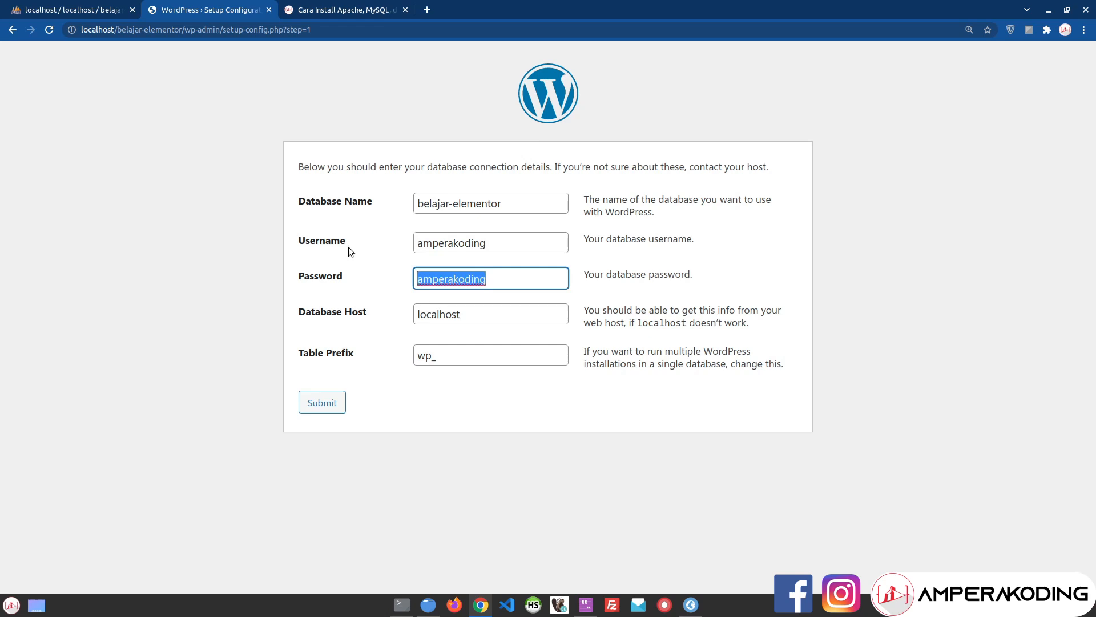
click(370, 246)
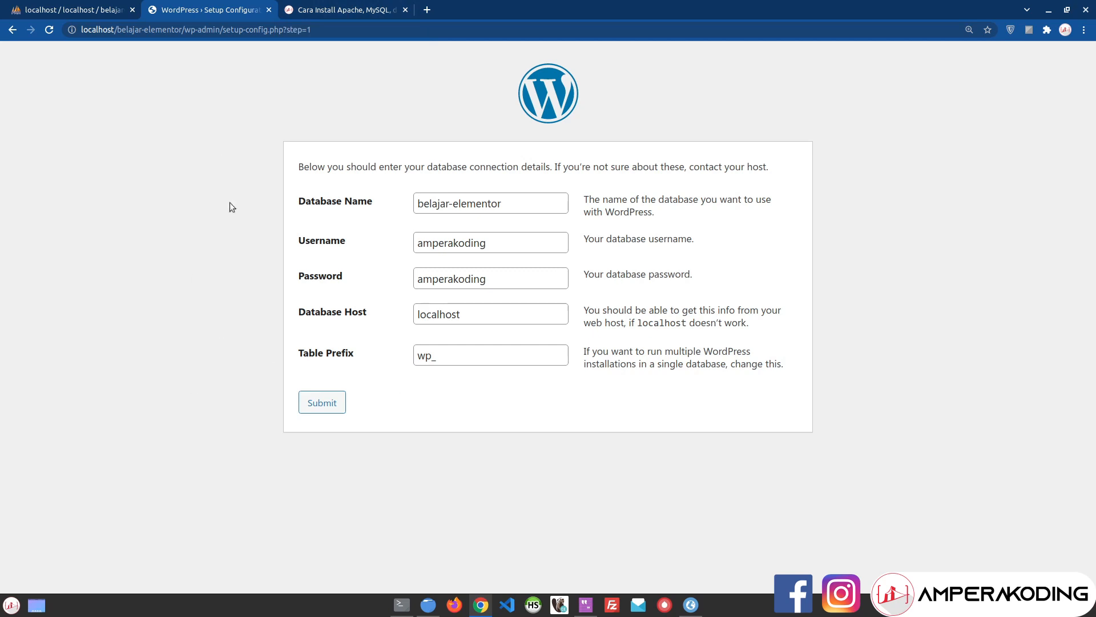
Step: Submit the connection details and read the warning that wp-config.php cannot be written
click(334, 407)
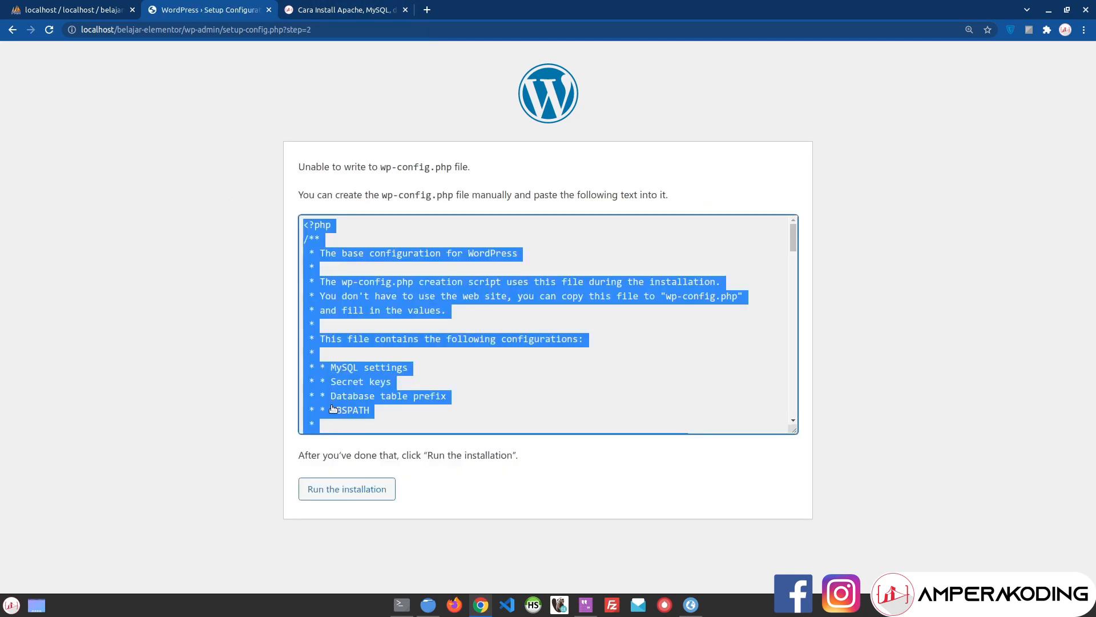
click(360, 264)
drag(299, 167, 457, 173)
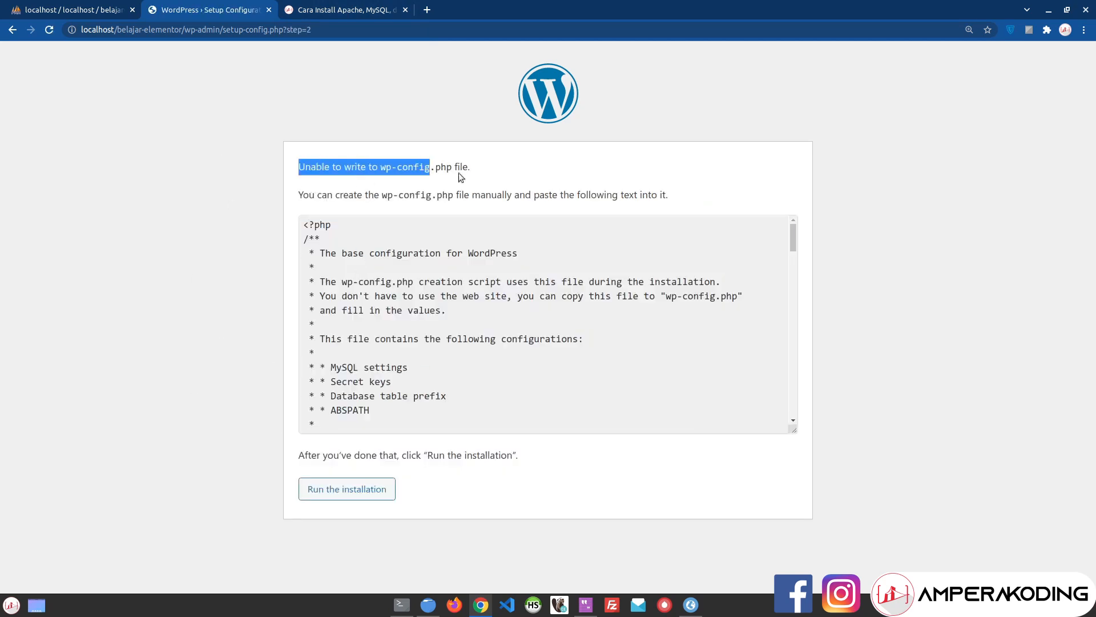
click(520, 169)
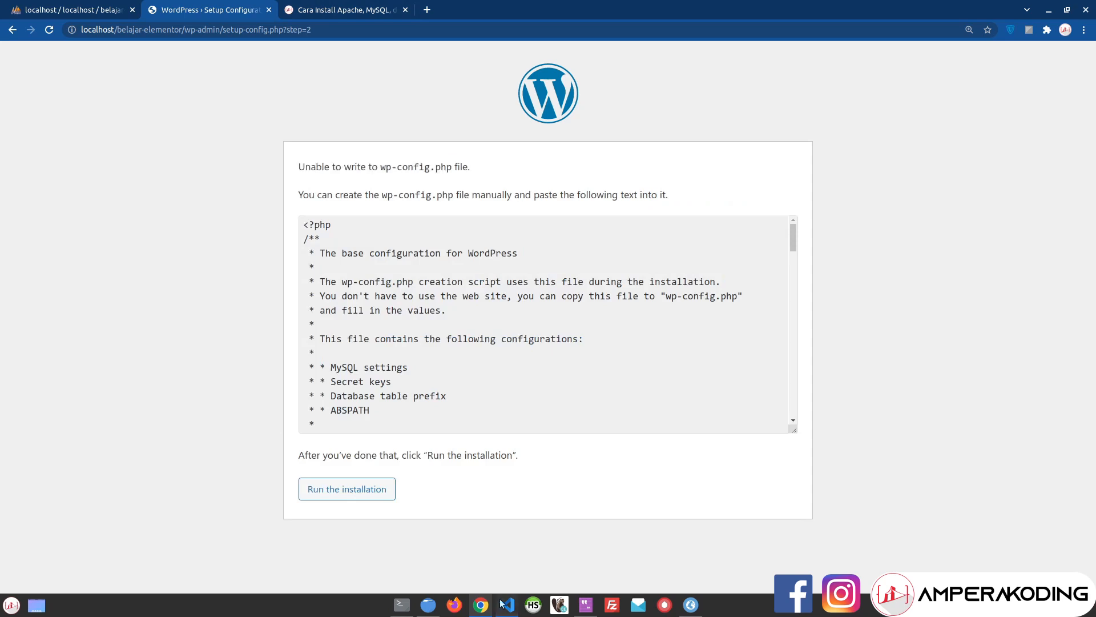
Step: From the html folder, run sudo chmod 777 -R belajar-elementor/ in a terminal, then return to Chrome
click(426, 610)
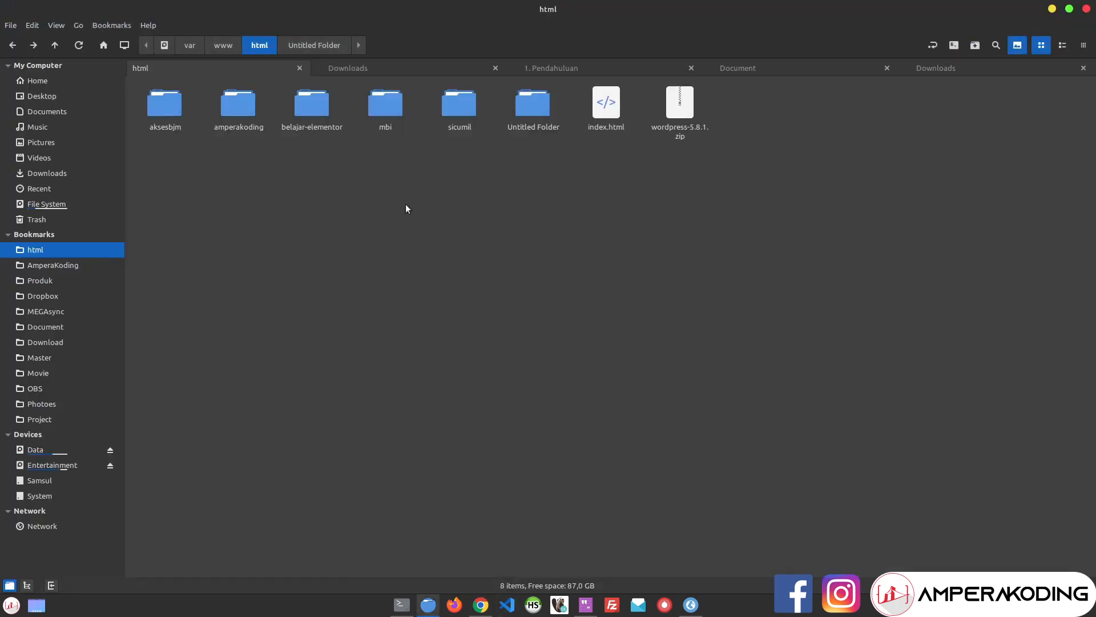
click(954, 45)
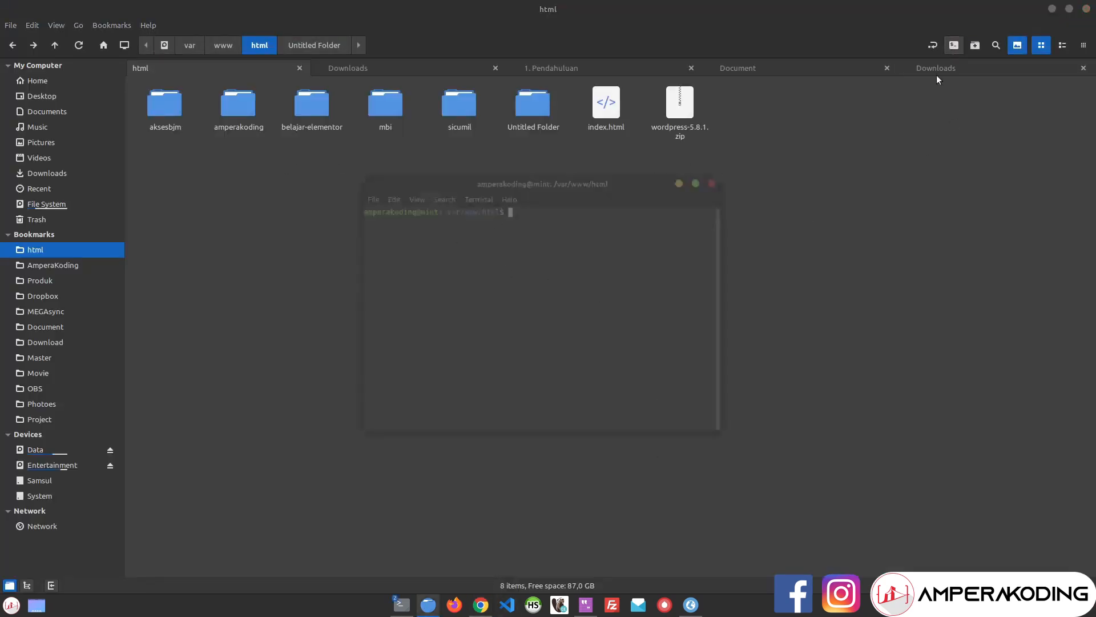
text(sudo ch)
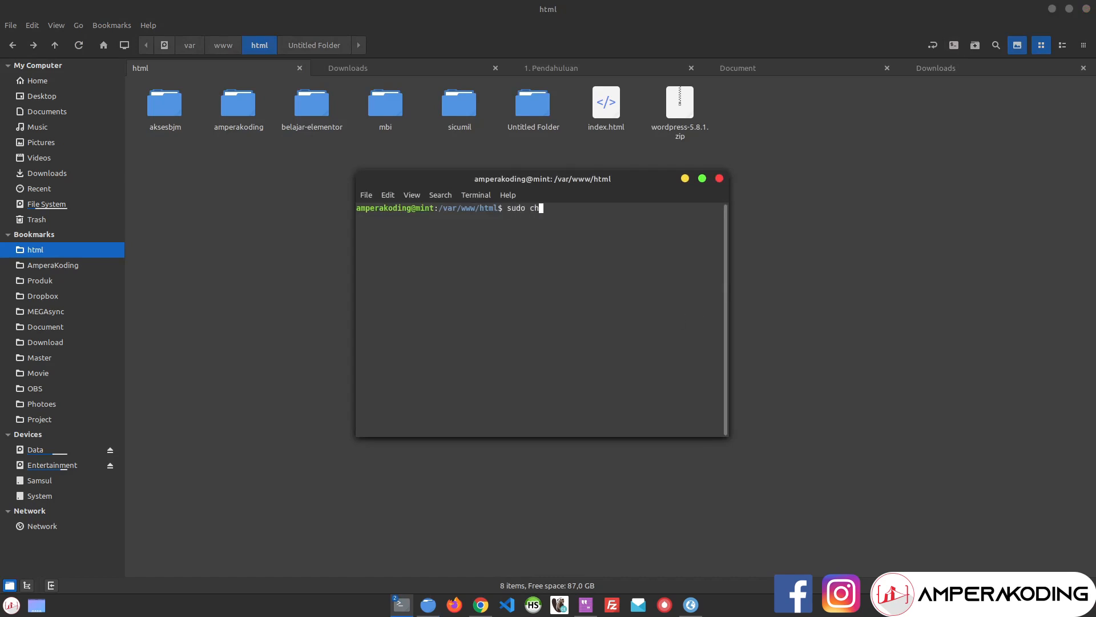
text(mod 777 -R bela)
key(Tab)
key(Left)
key(Left)
key(Left)
key(Left)
key(Left)
key(Left)
key(Left)
key(Left)
key(Left)
key(Left)
key(Left)
key(Left)
key(Left)
key(Left)
key(Left)
key(Left)
key(Left)
key(Left)
key(Left)
key(Left)
key(Left)
key(Left)
key(Left)
key(Left)
key(Right)
key(Right)
key(Right)
key(Right)
key(Right)
key(Right)
key(Right)
key(Right)
key(Right)
key(Right)
key(Right)
key(Right)
key(Right)
key(Right)
key(Right)
key(Right)
key(Right)
key(Right)
key(Right)
key(Right)
key(Right)
key(Right)
key(Right)
key(Right)
key(Right)
key(Right)
key(Return)
key(Return)
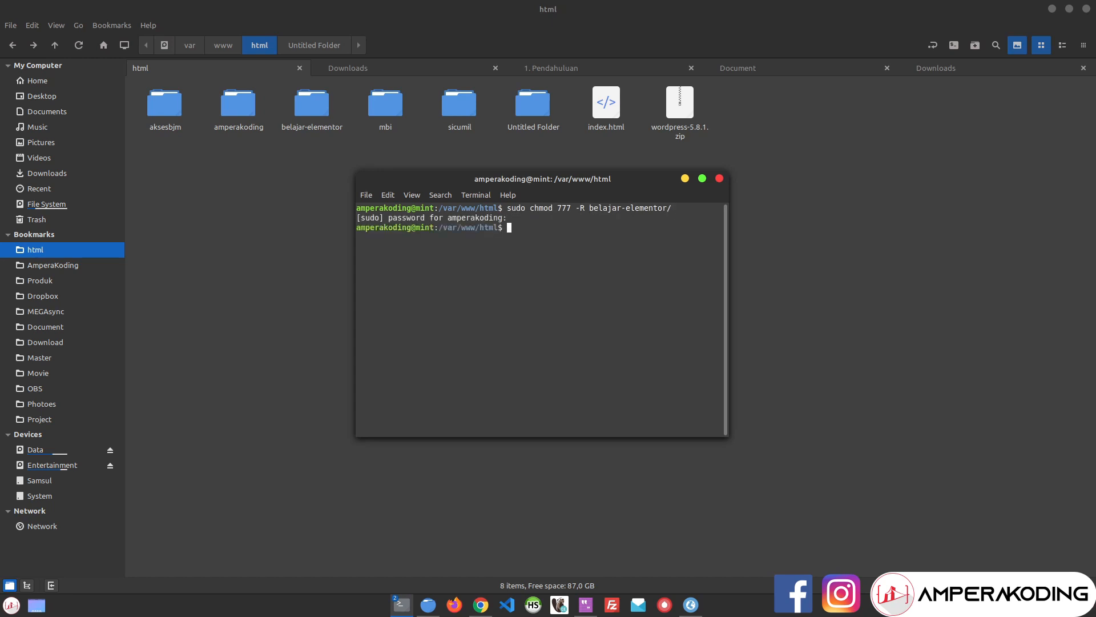
click(481, 605)
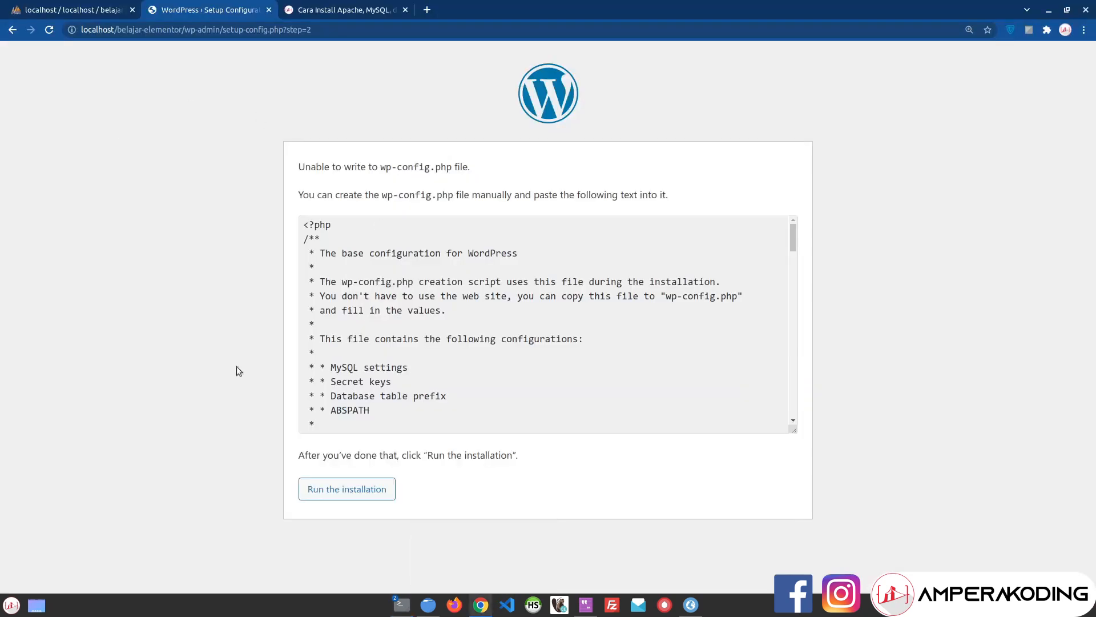
Step: Restart the setup and enter 'belajar-elementor' as the database name
click(348, 489)
click(327, 436)
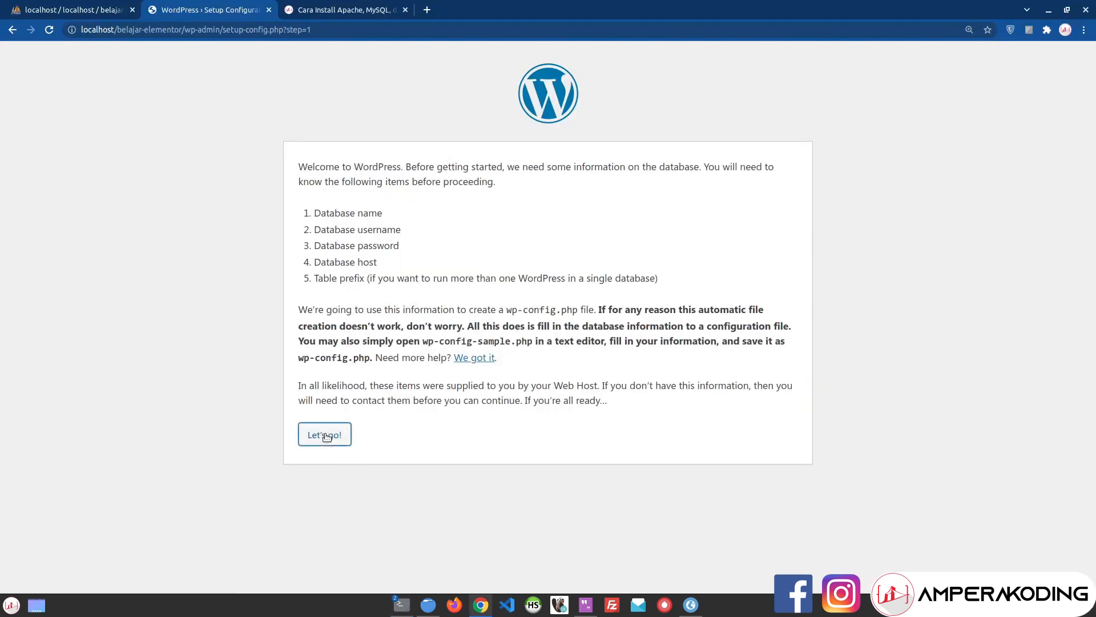
double_click(487, 204)
text(belajar-elementor)
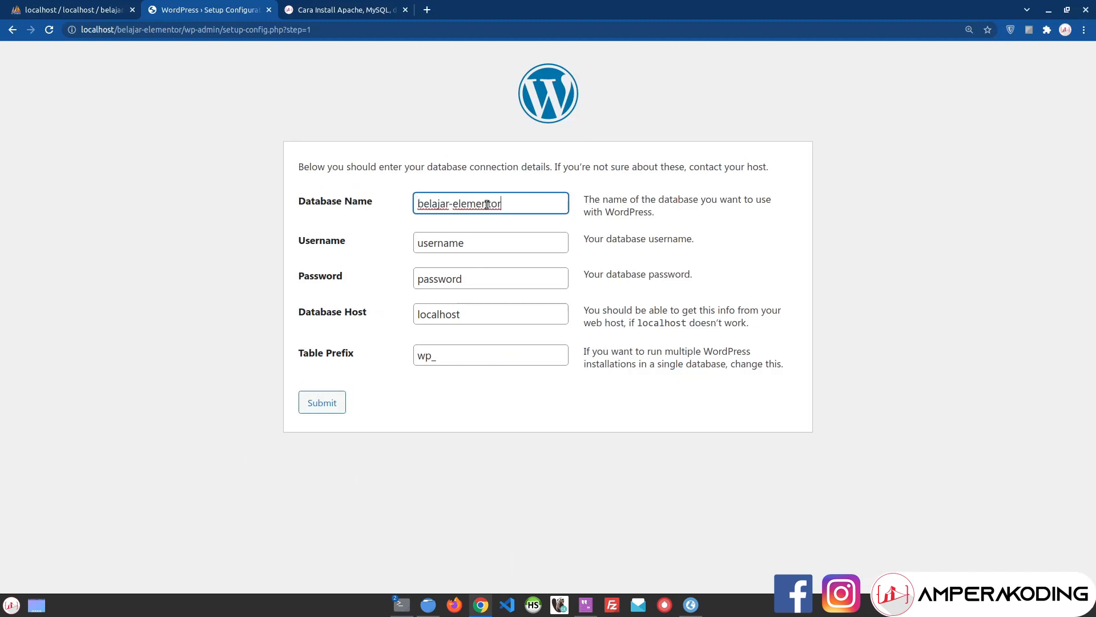
Step: Enter the database username and password, submit them, and run the installation
double_click(480, 237)
text(ampera)
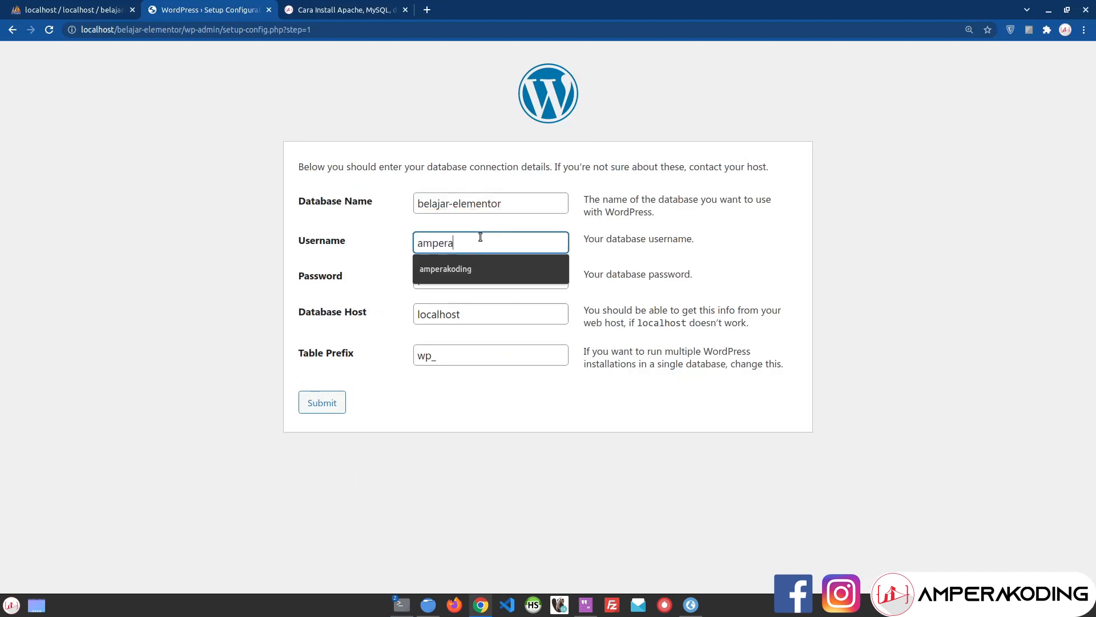
key(Down)
key(Return)
key(Tab)
text(amperakoding)
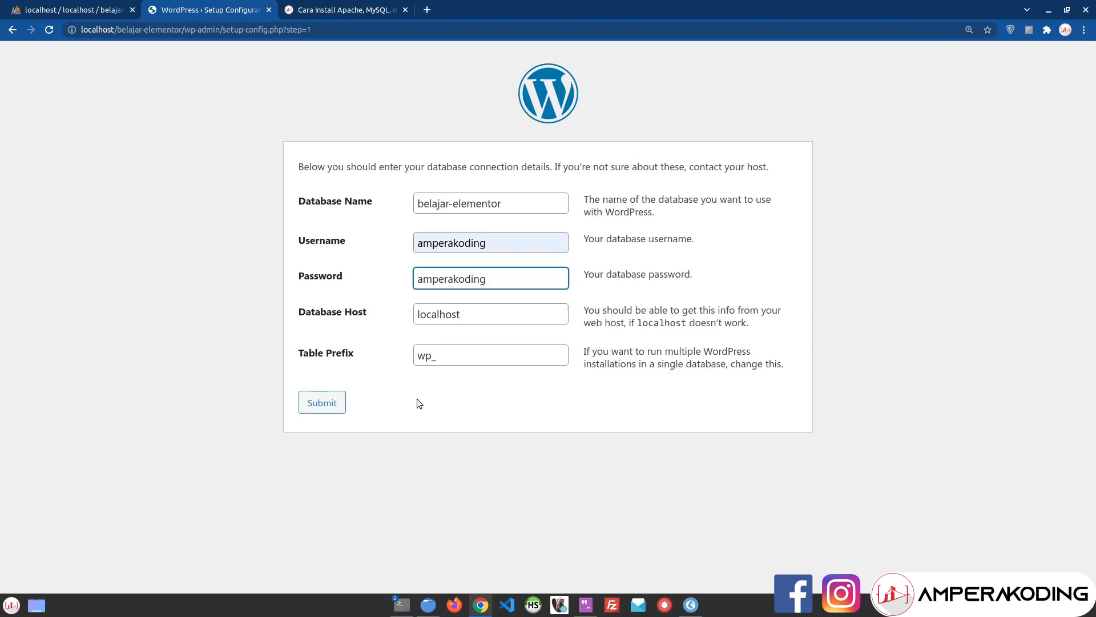
click(320, 403)
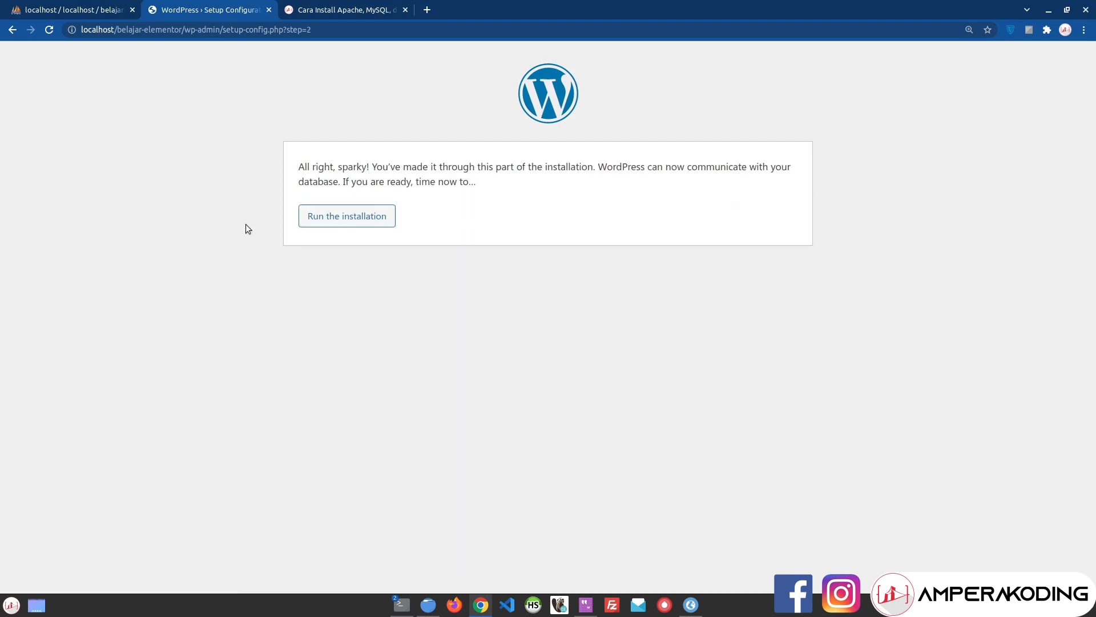
click(365, 219)
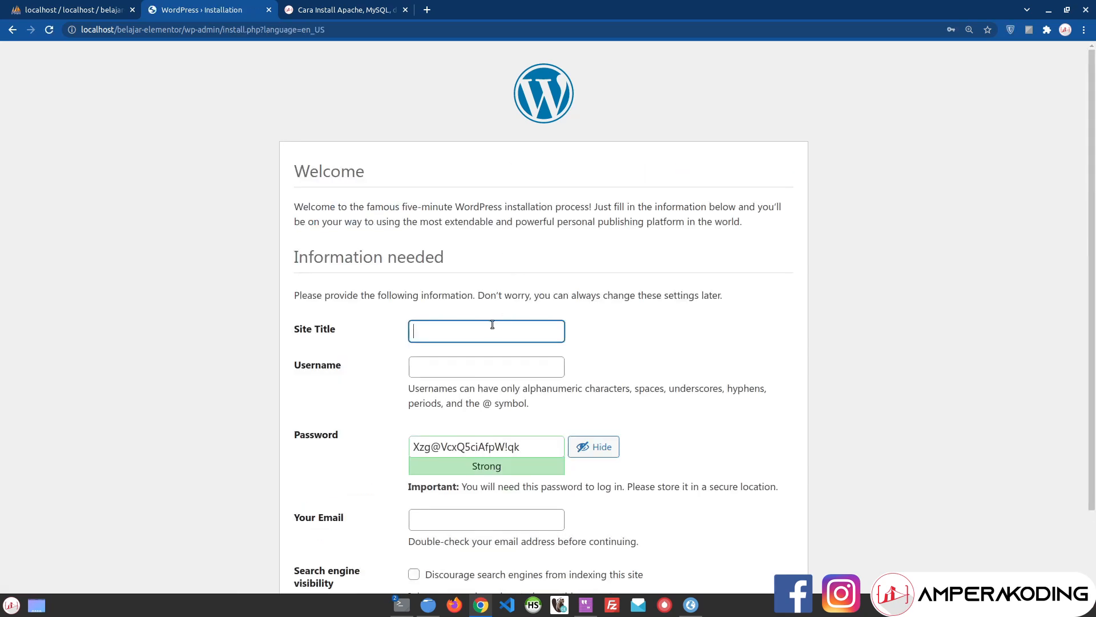
Step: Set the site title to 'Belajar Elementor'
text(Belajar Landing)
key(ctrl+BackSpace)
key(ctrl+a)
key(BackSpace)
text(Land)
key(BackSpace)
key(BackSpace)
key(BackSpace)
key(BackSpace)
text(B)
key(BackSpace)
text(Belajar Elementor)
Step: Enter the administrator username and replace the generated password with a chosen one
key(Tab)
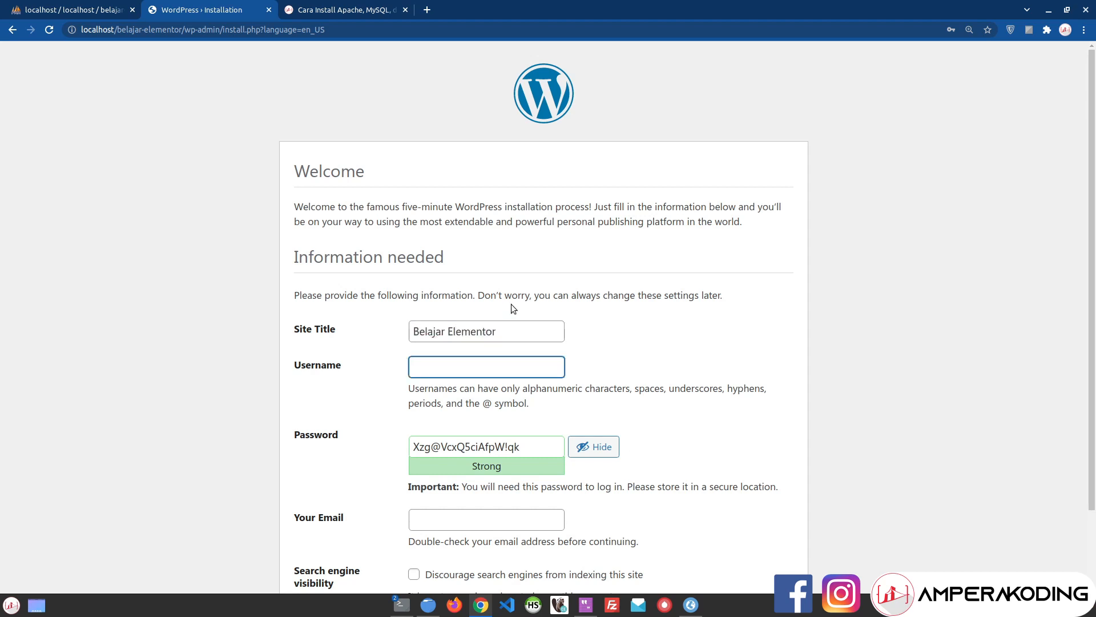
text(administrator)
key(Tab)
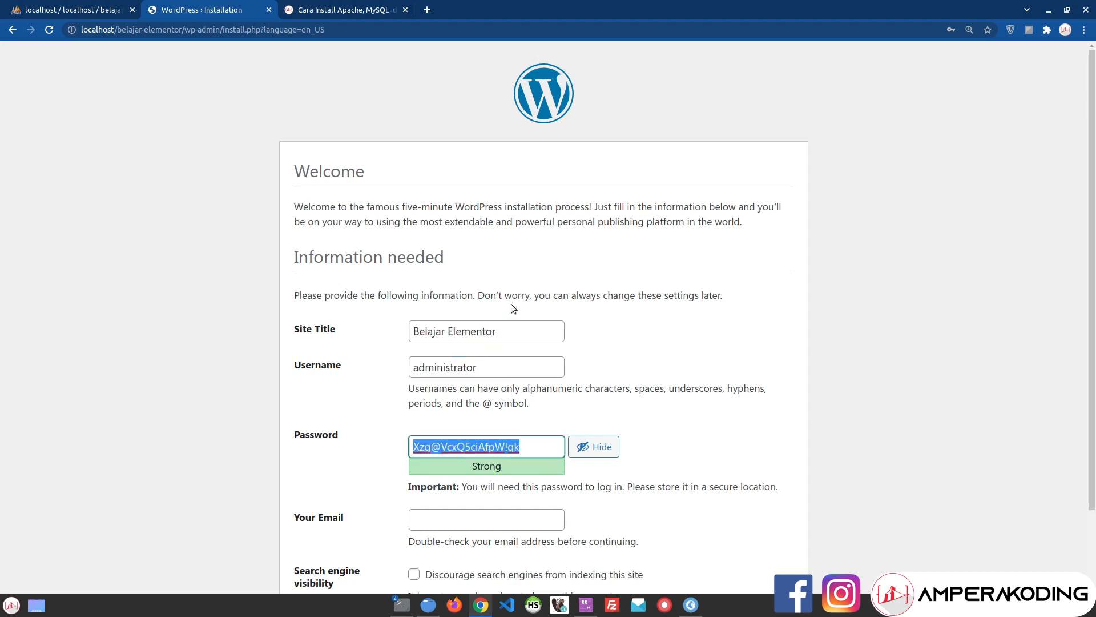
text(ad)
key(BackSpace)
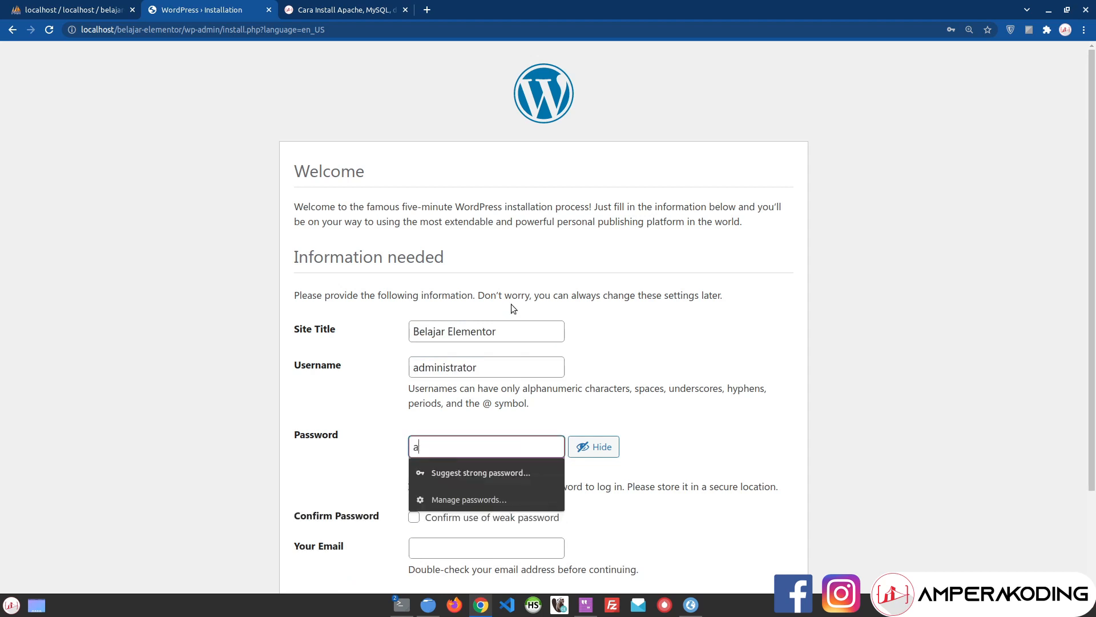
key(BackSpace)
text(administrator)
scroll(512, 308, down, 3)
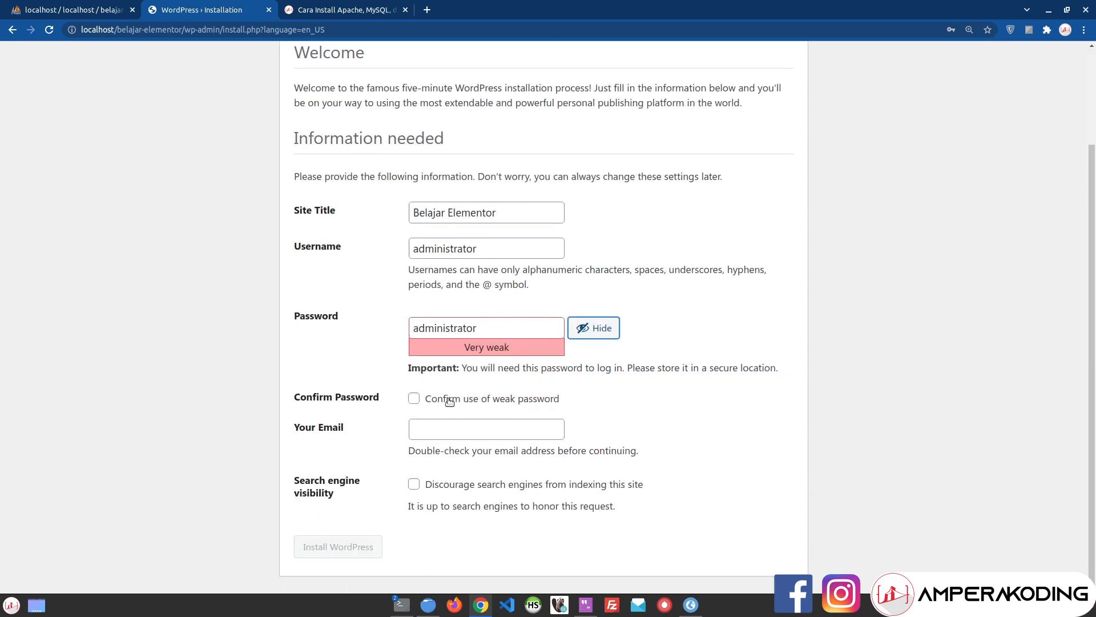
Step: Confirm the weak password, enter the admin e-mail, install WordPress, and dismiss the warning
click(531, 403)
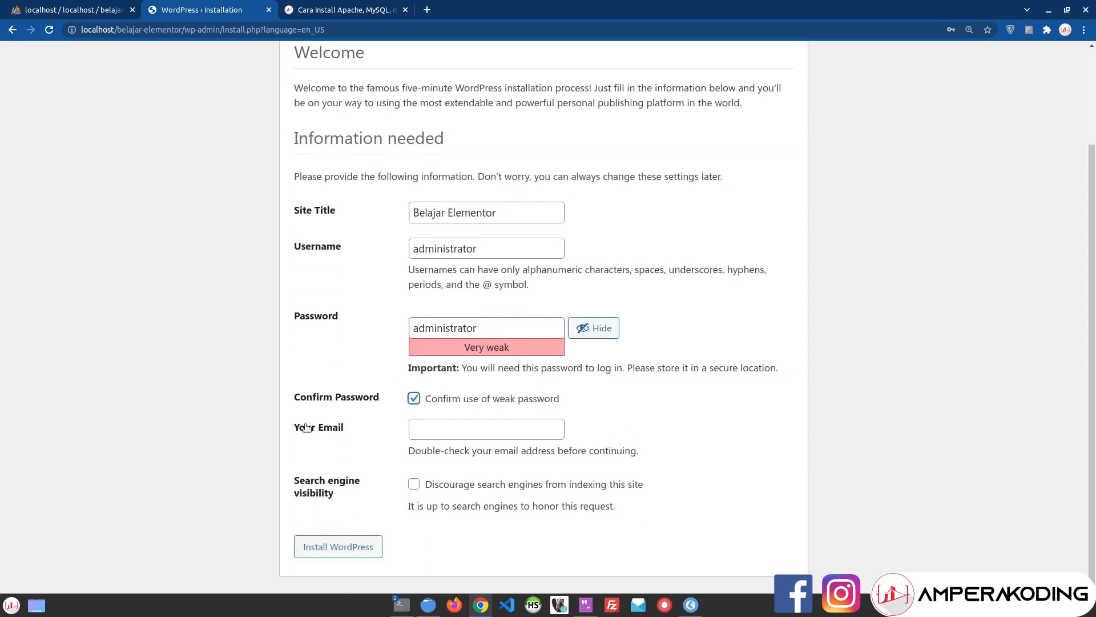
click(519, 432)
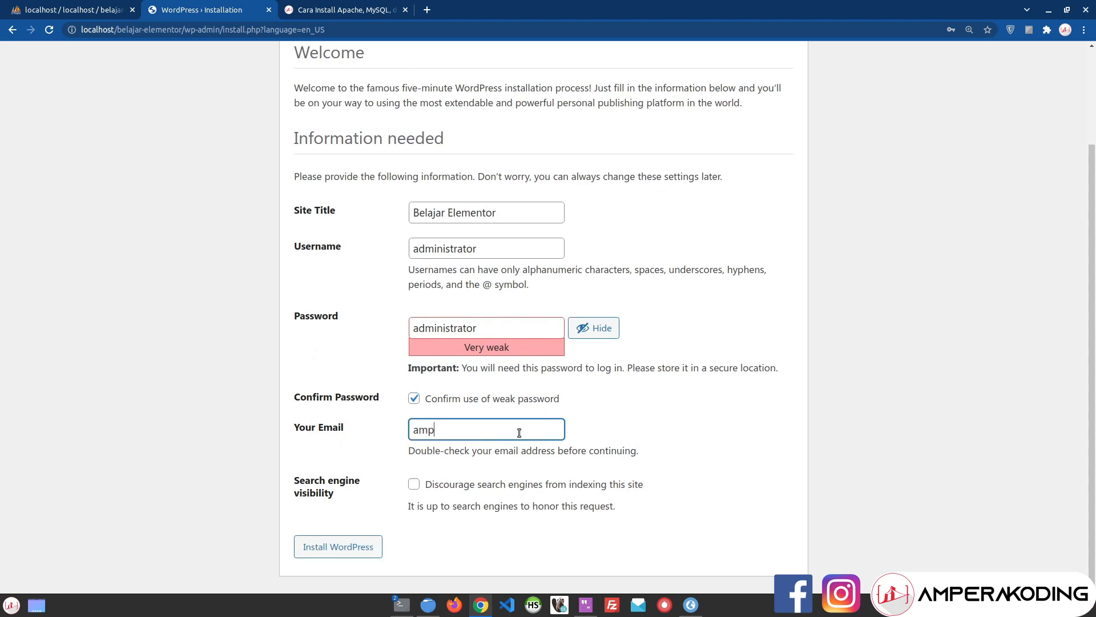
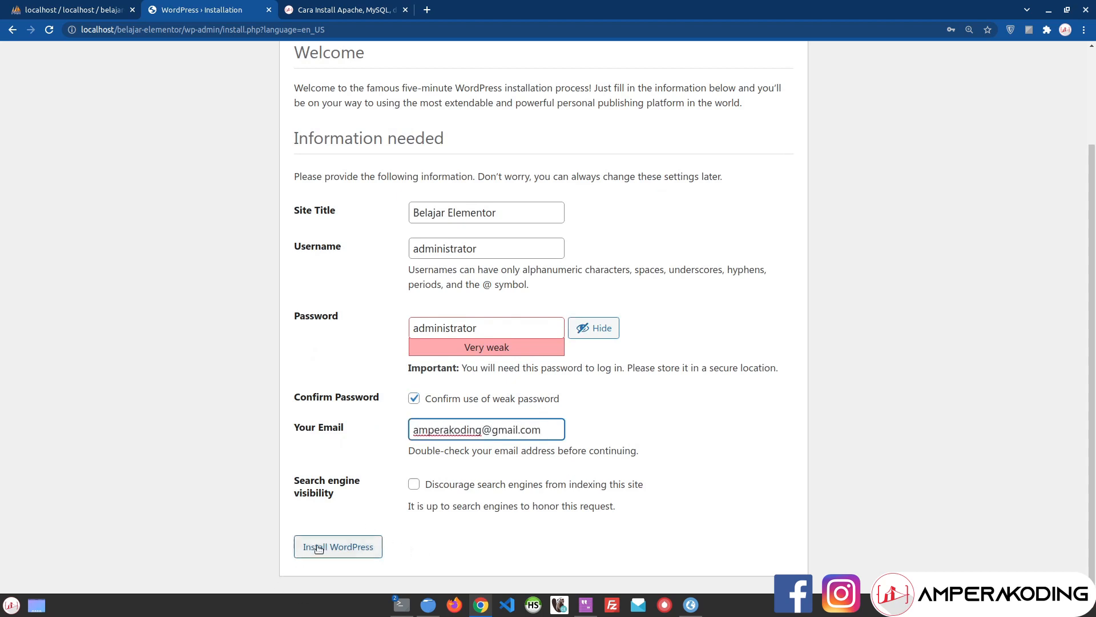
click(336, 548)
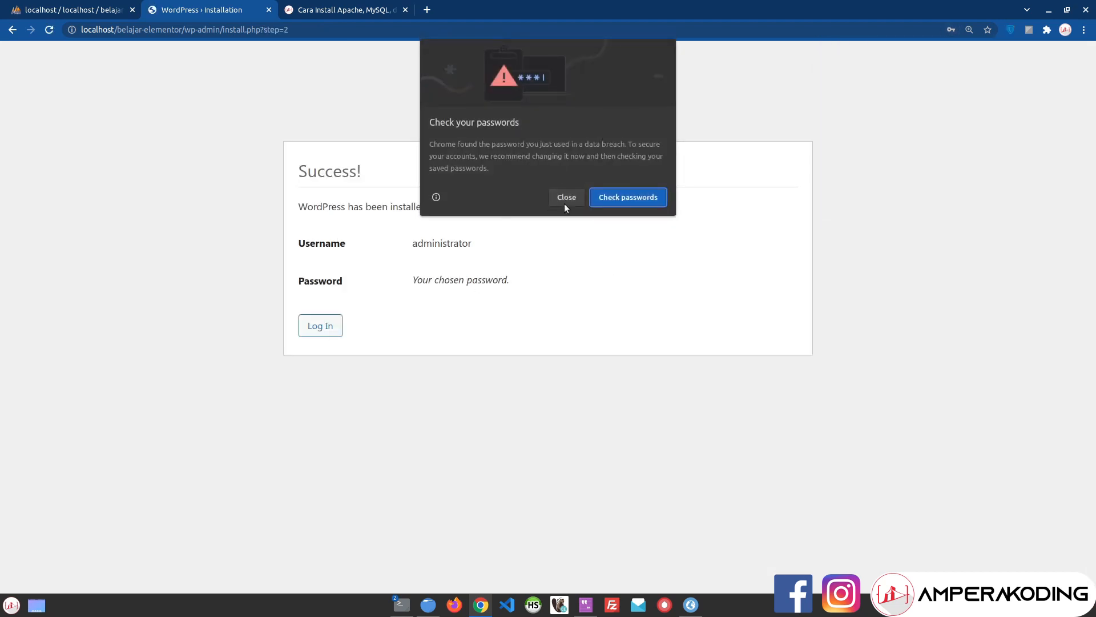
click(564, 203)
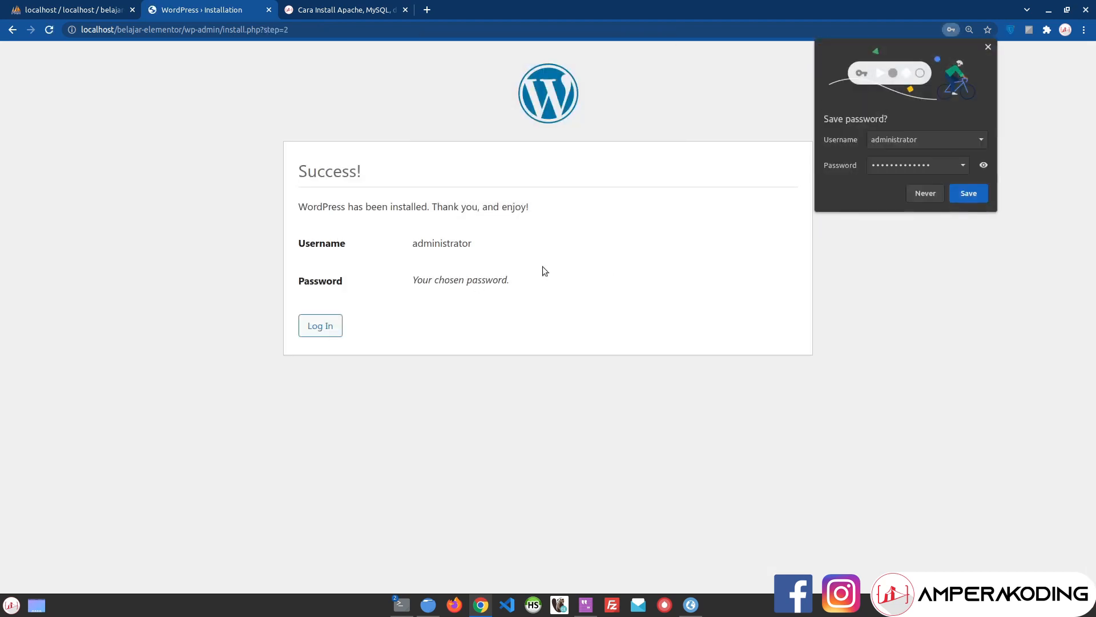
Step: Dismiss the save-password prompt, go to Log In, and reopen the success page in a new tab
click(988, 48)
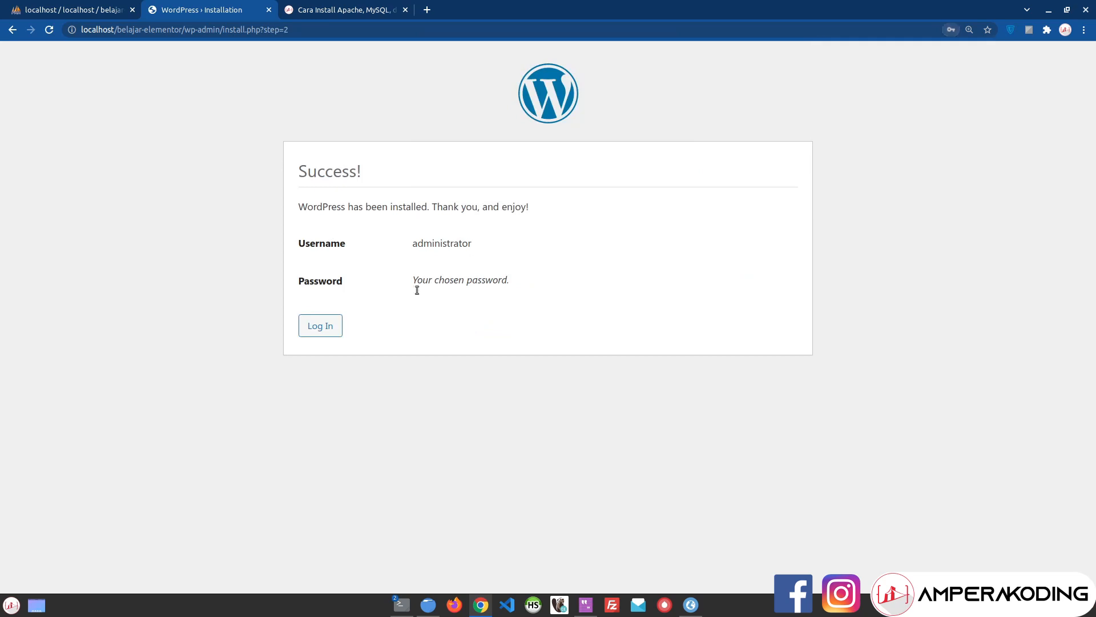
click(327, 330)
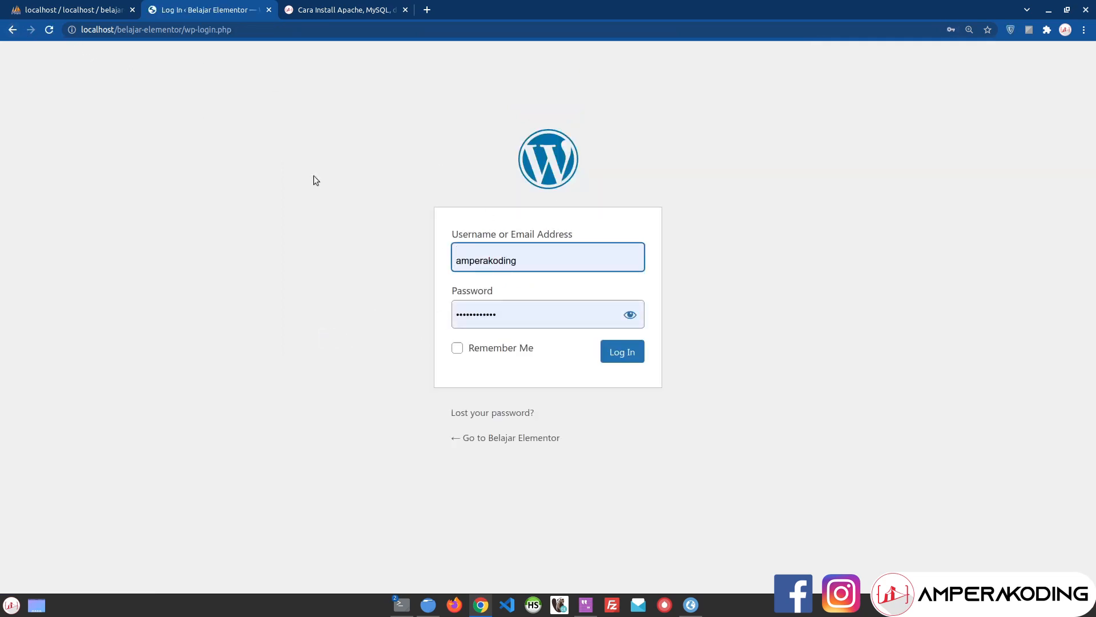
middle_click(12, 29)
click(291, 10)
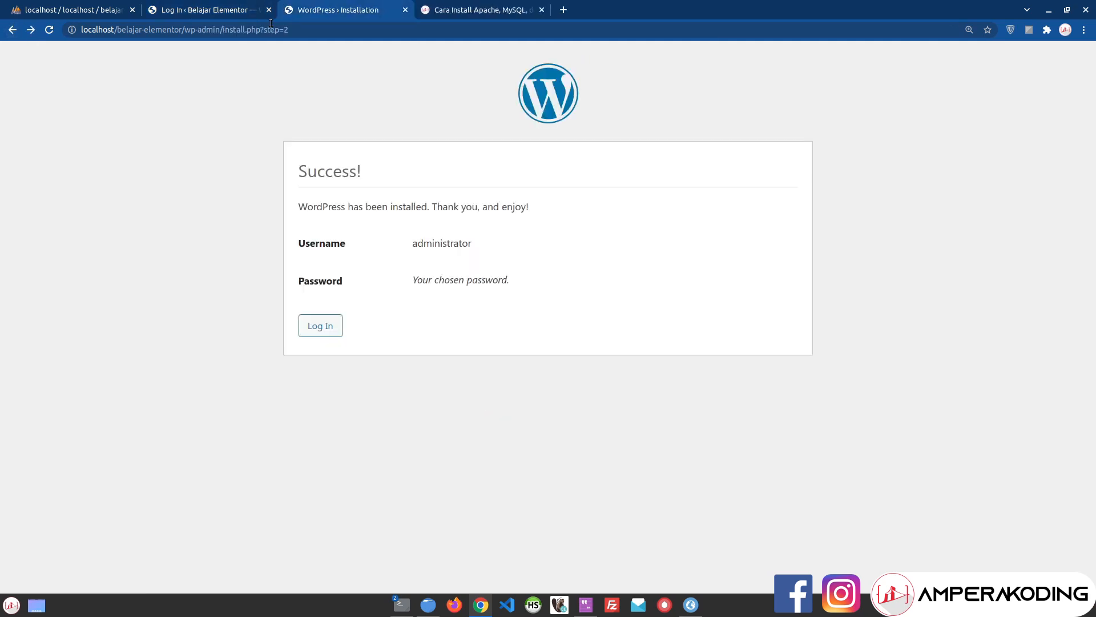
Step: Load the site front page at localhost/belajar-elementor/ in that tab
drag(186, 30, 400, 31)
key(BackSpace)
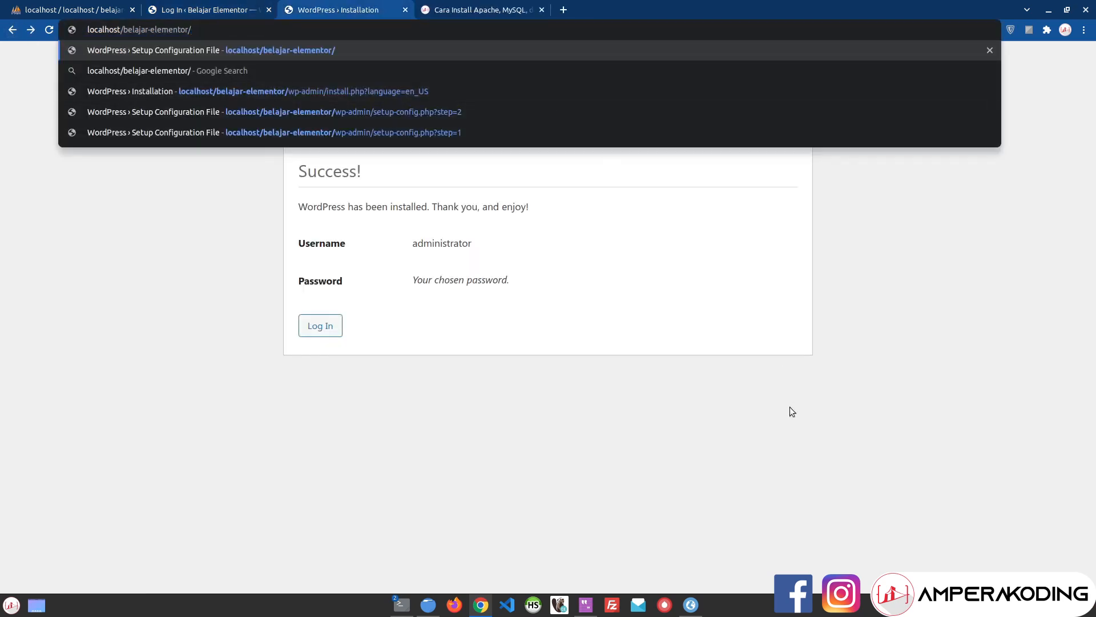
key(Return)
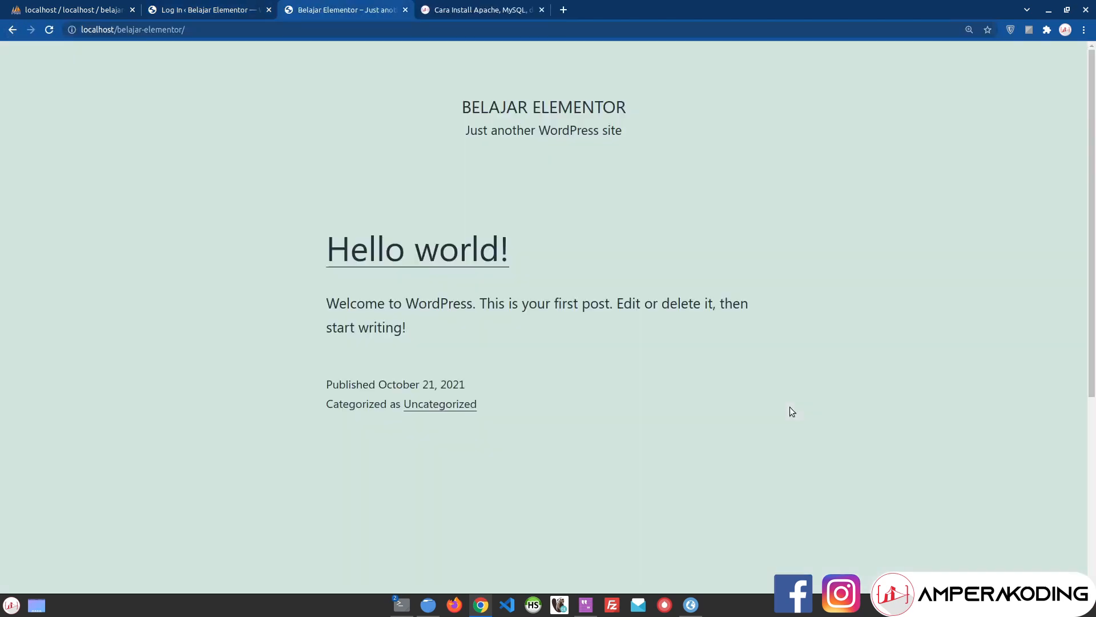
drag(441, 103, 708, 160)
click(910, 273)
Step: On the Log In tab, sign in with the administrator username and password
click(194, 8)
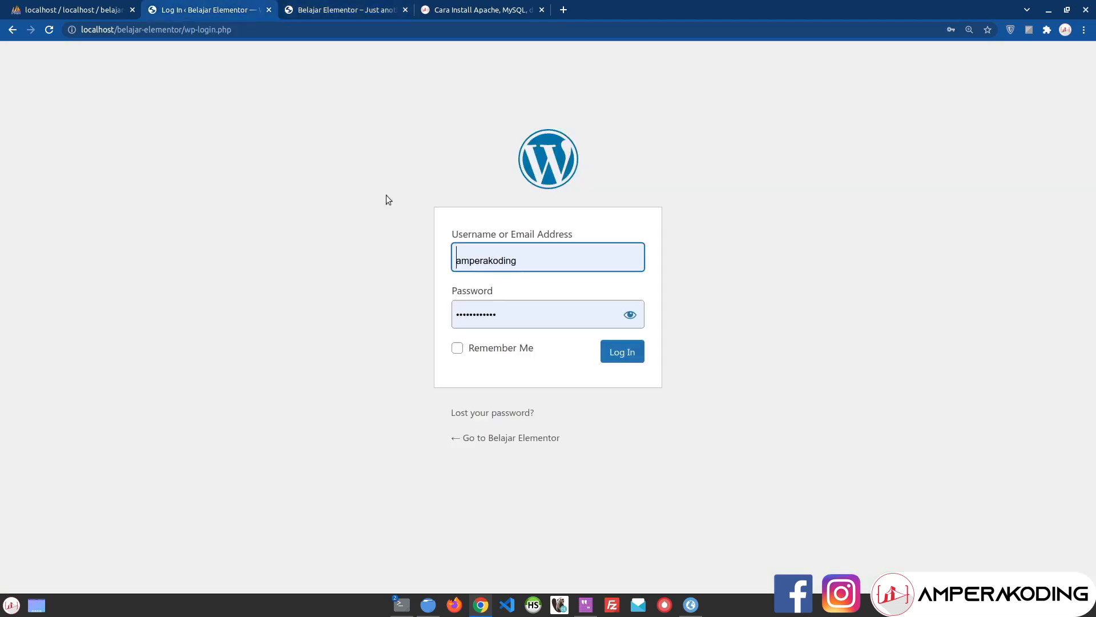
double_click(520, 258)
text(admini)
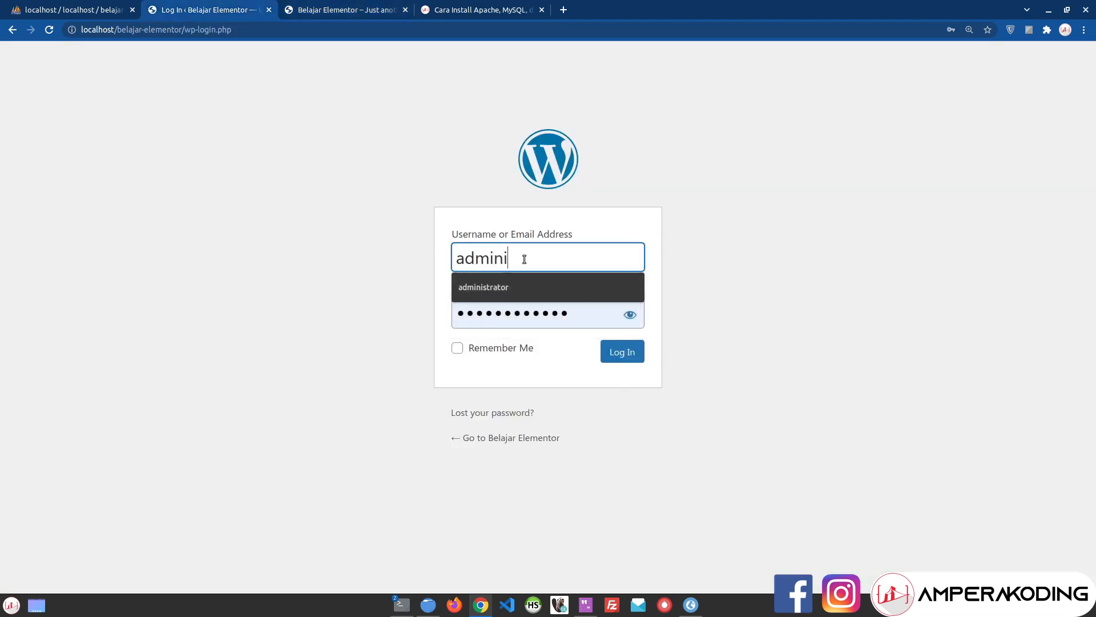
key(Down)
key(Return)
key(Tab)
text(administrator)
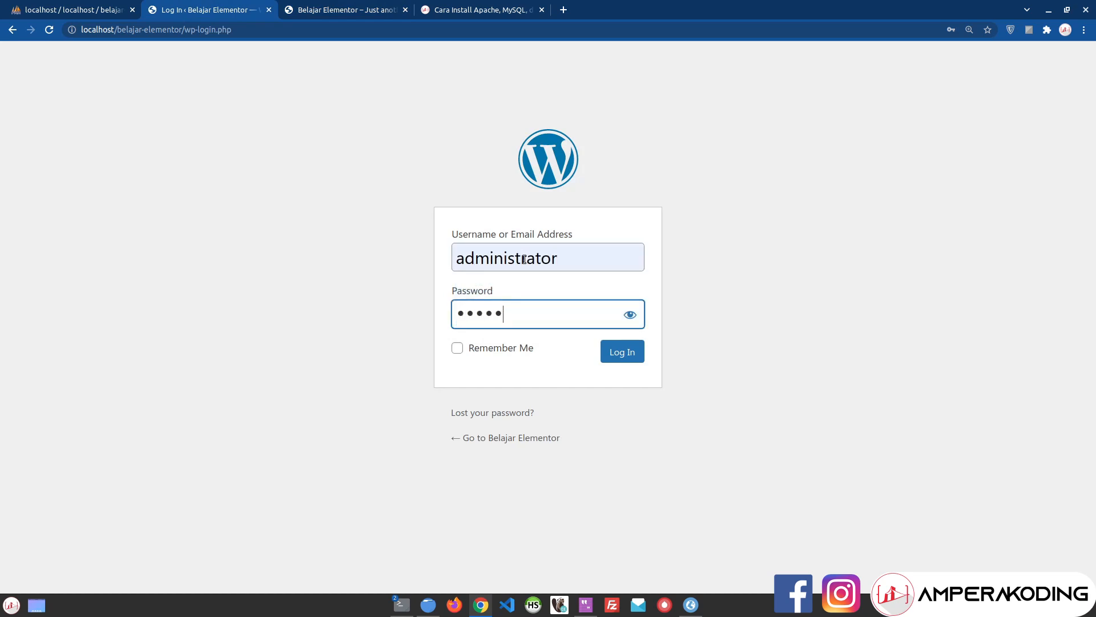
key(Return)
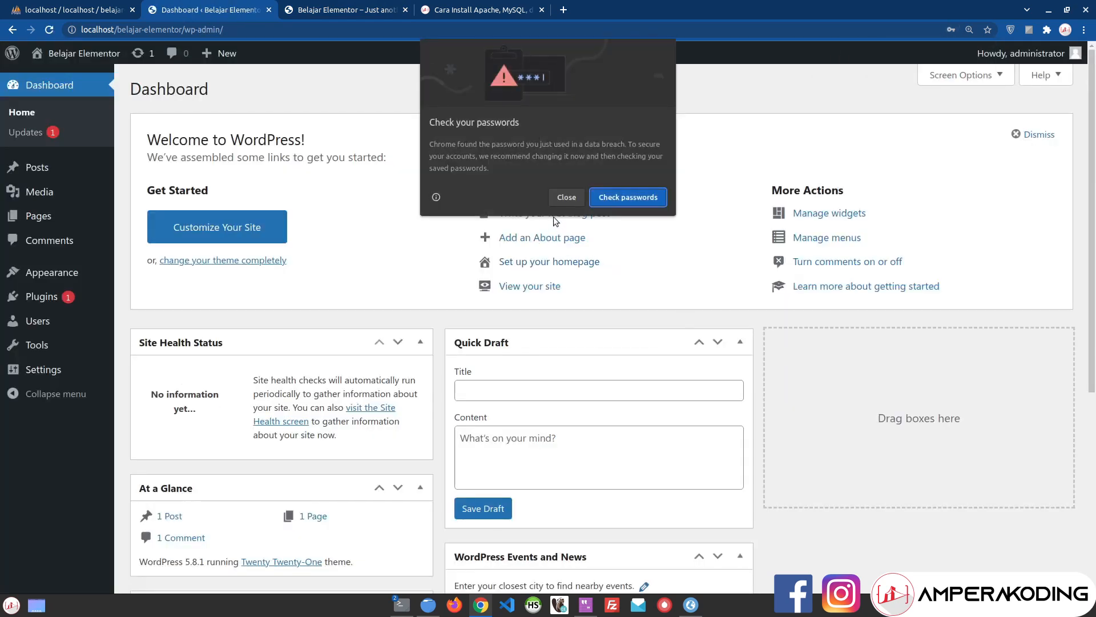
Step: Close Chrome's password breach warning and the 'Save password?' bubble
click(562, 194)
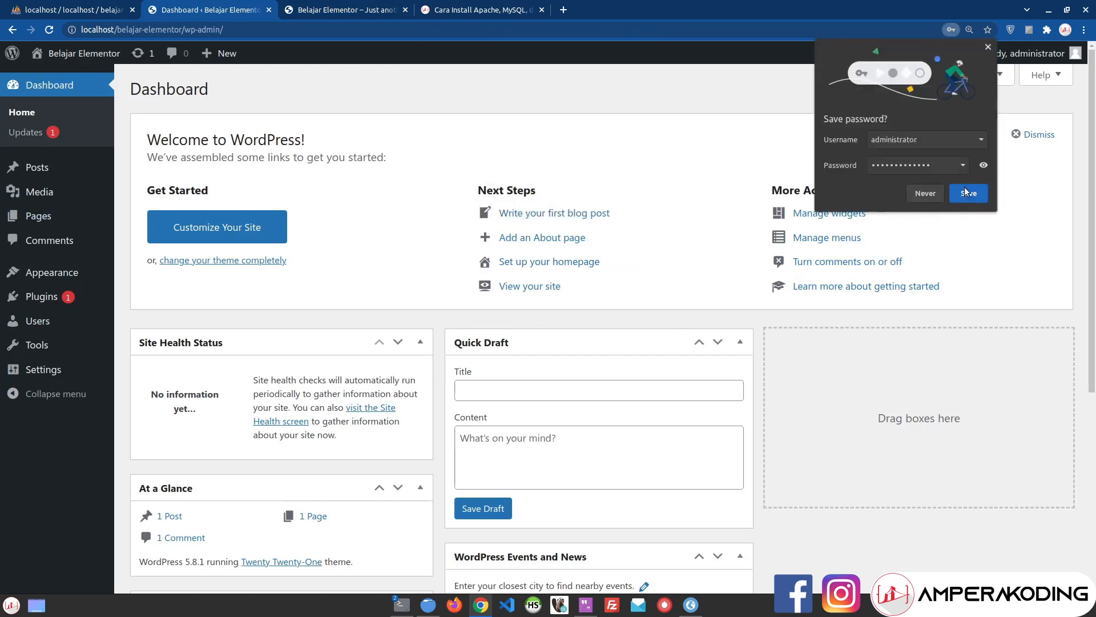
click(349, 238)
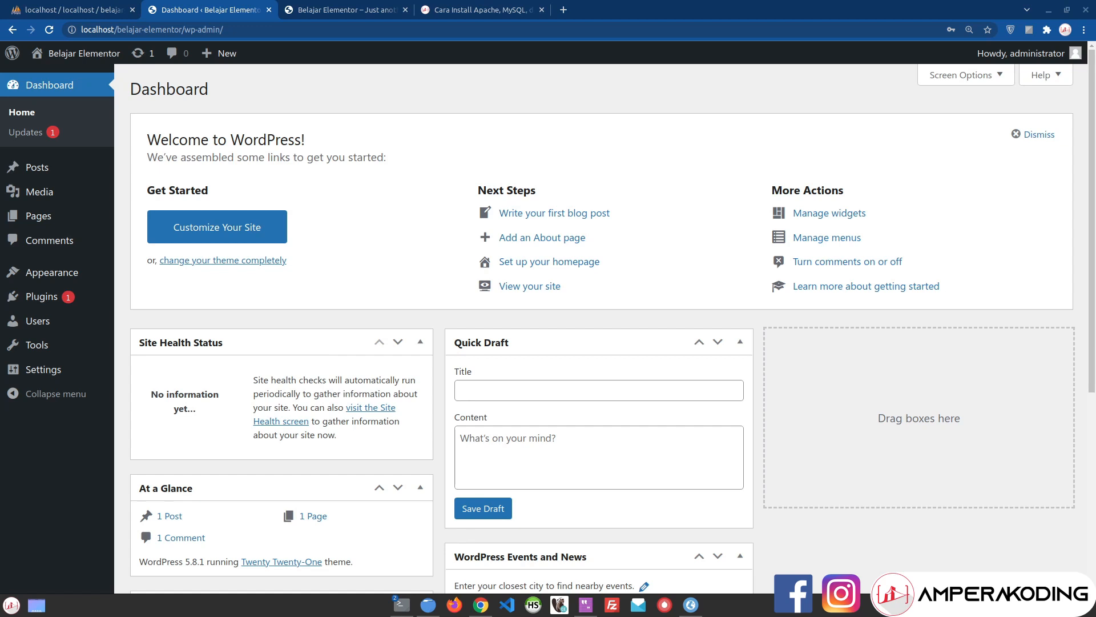
Step: From Plugins > Add New, install Classic Editor to bring up the Connection Information form
click(42, 296)
click(216, 89)
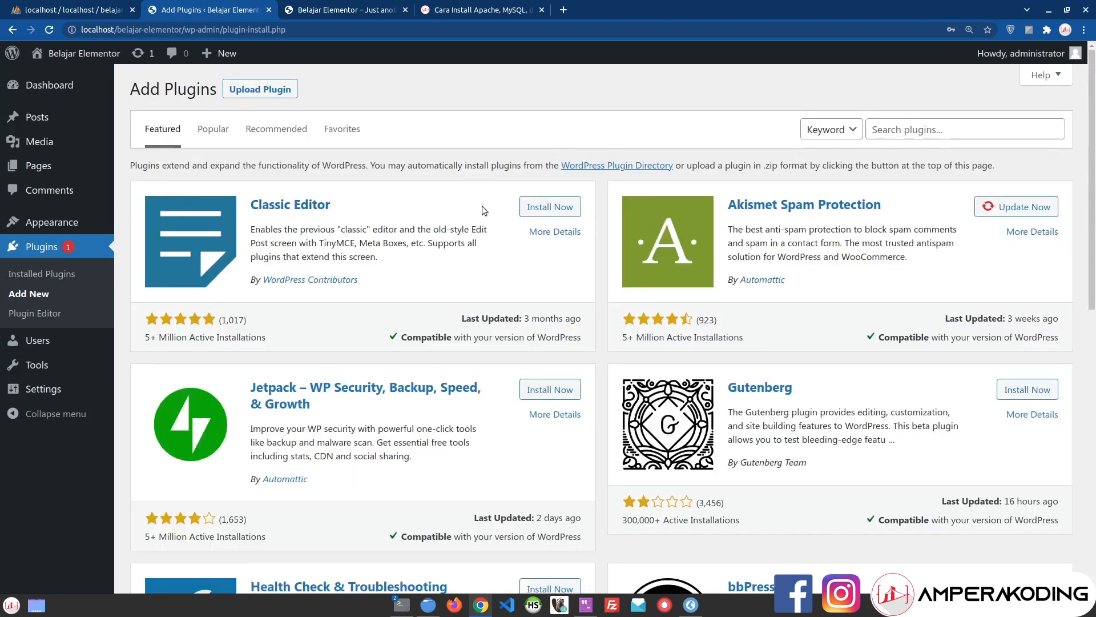
click(553, 208)
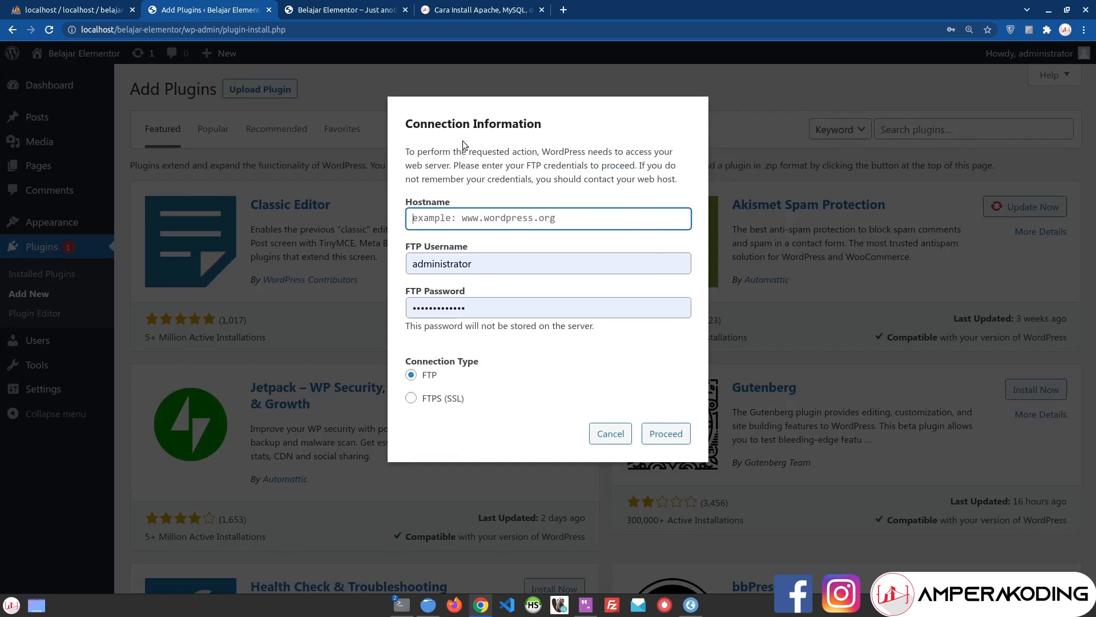
drag(404, 124, 608, 130)
click(609, 132)
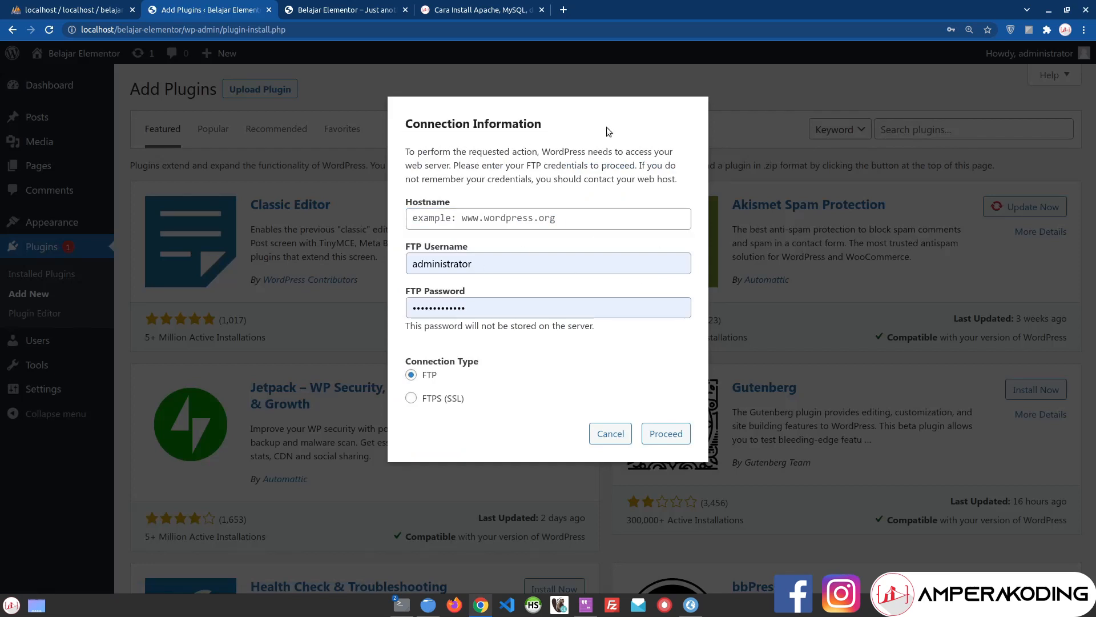